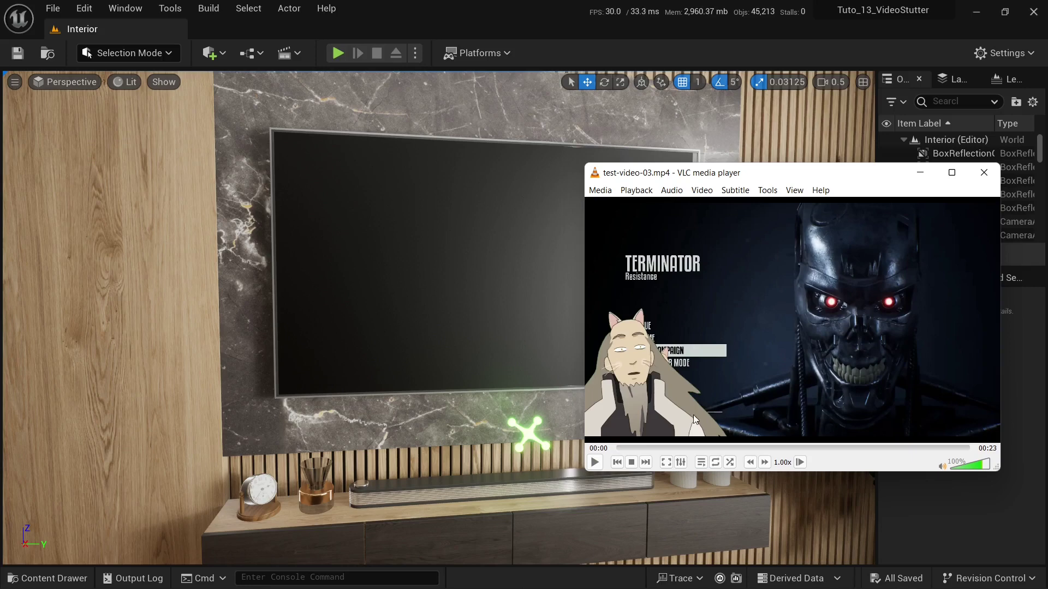
Step: Preview test-video-03.mp4 in VLC media player, pause it and move the player window away from the TV in the scene
left_click(595, 462)
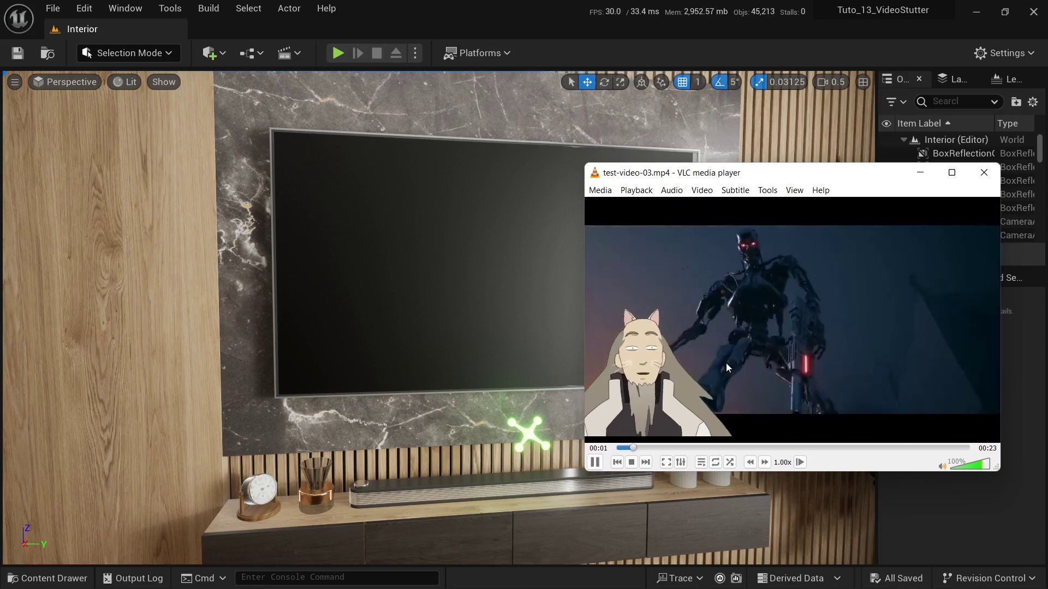
left_click(595, 463)
left_click_drag(621, 178, 847, 204)
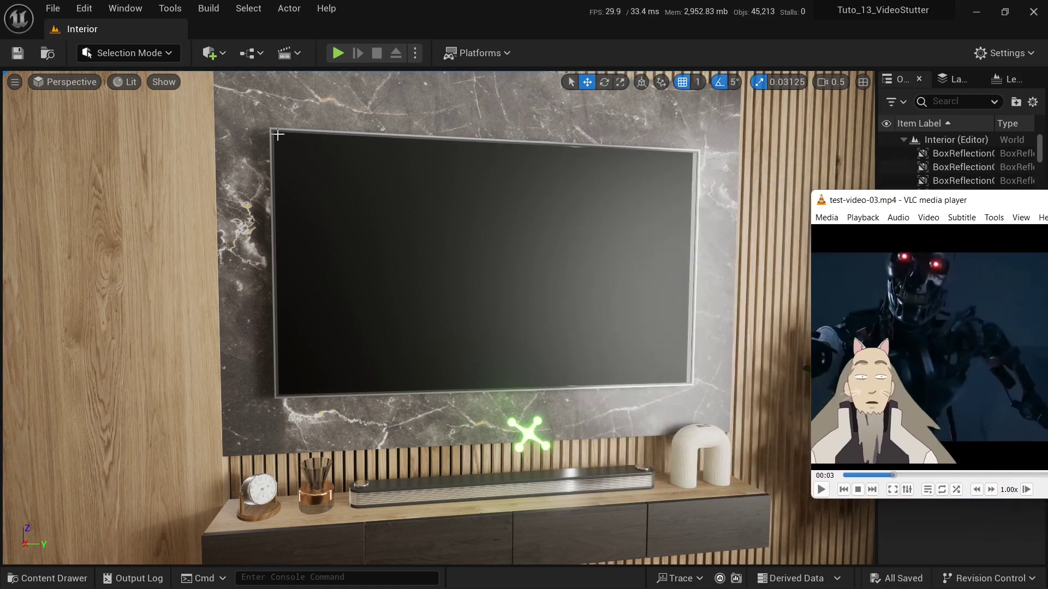
Step: Open the Tuto_13_VideoStutter level sequence from the project's _my/Sequences folder
right_click_drag(589, 403, 610, 386)
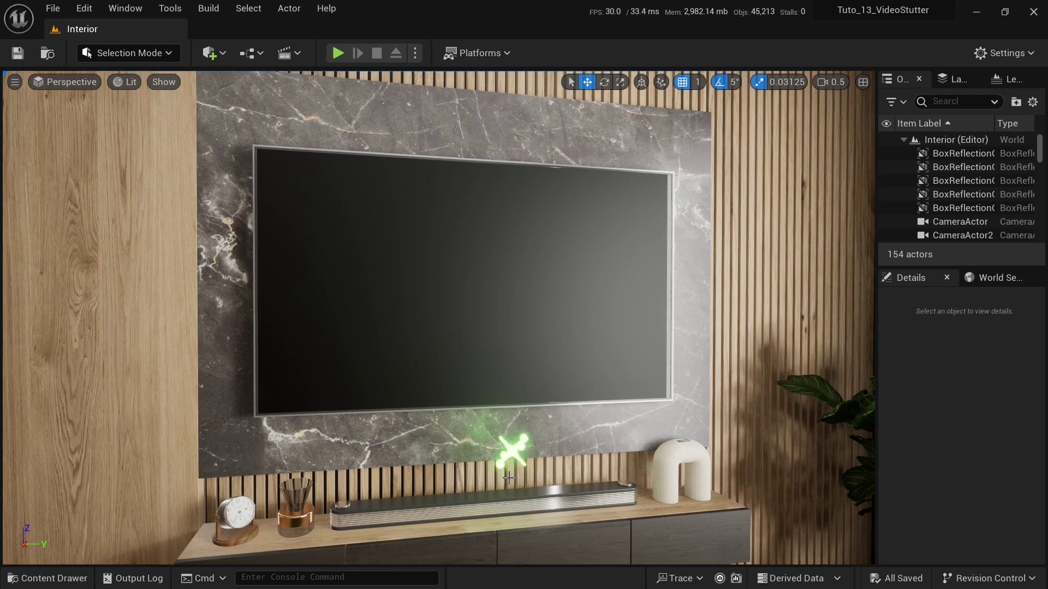
right_click_drag(647, 416, 673, 420)
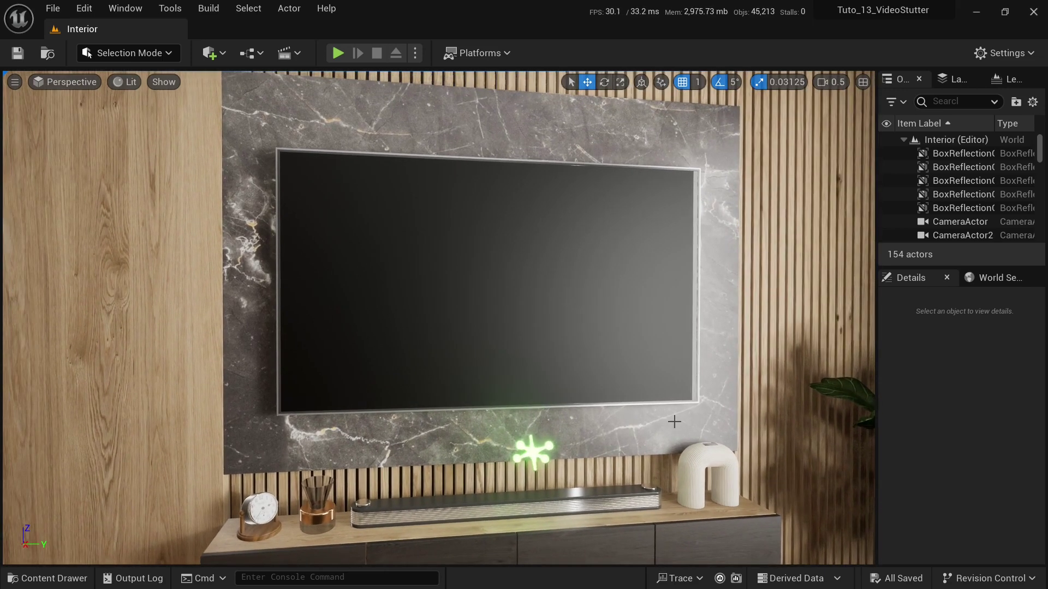
key("ctrl+space")
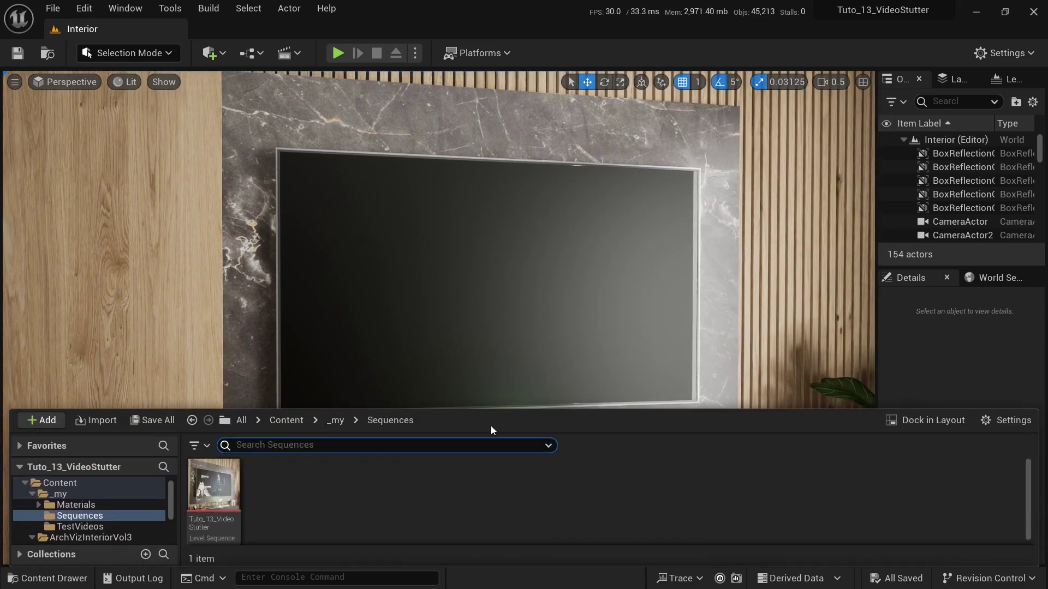
left_click(208, 494)
double_click(207, 495)
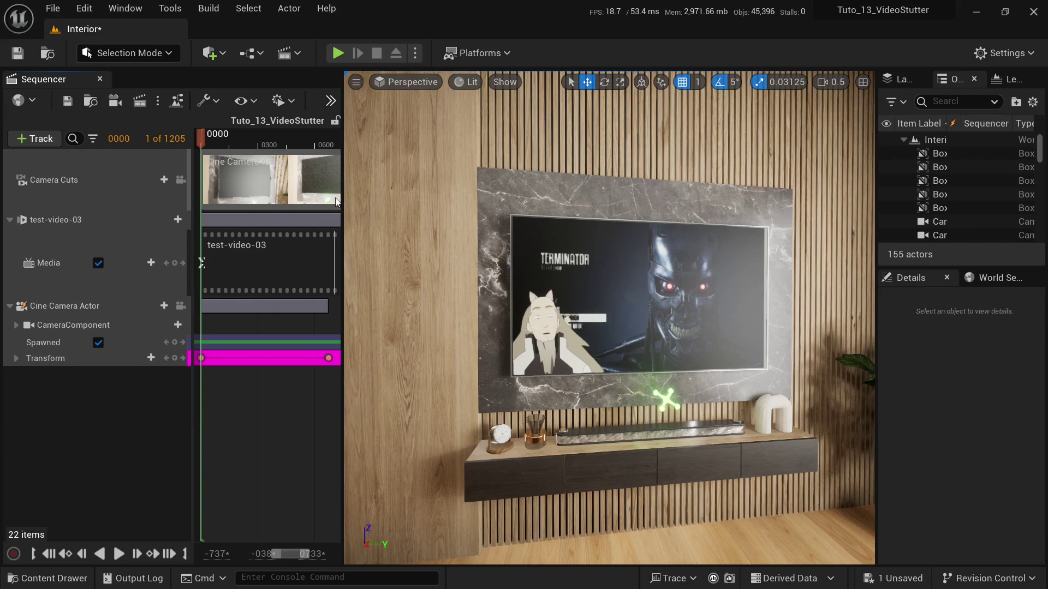
right_click(603, 401)
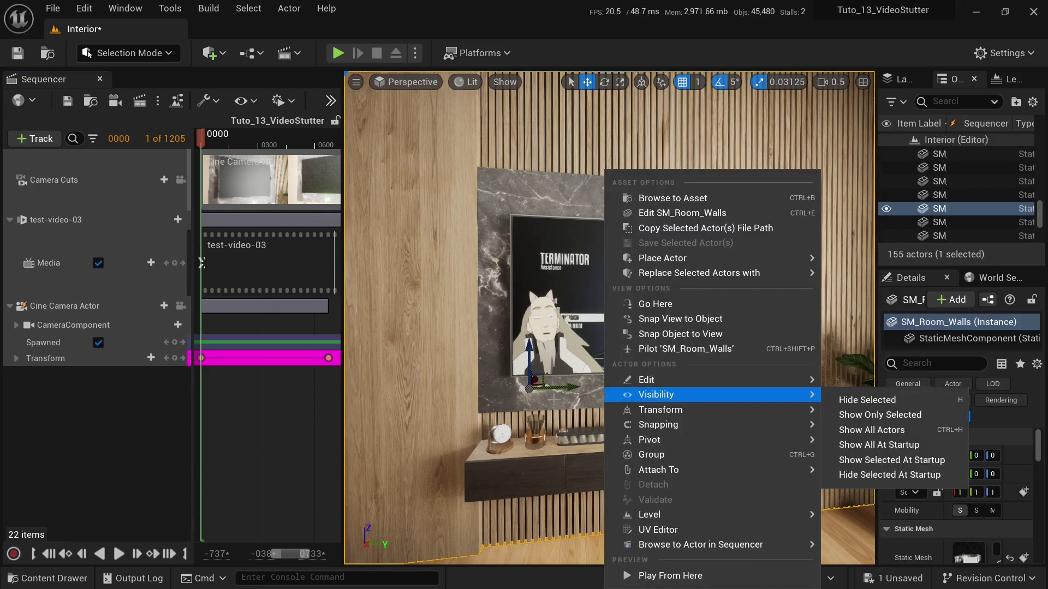
right_click_drag(592, 396, 616, 403)
key("Escape")
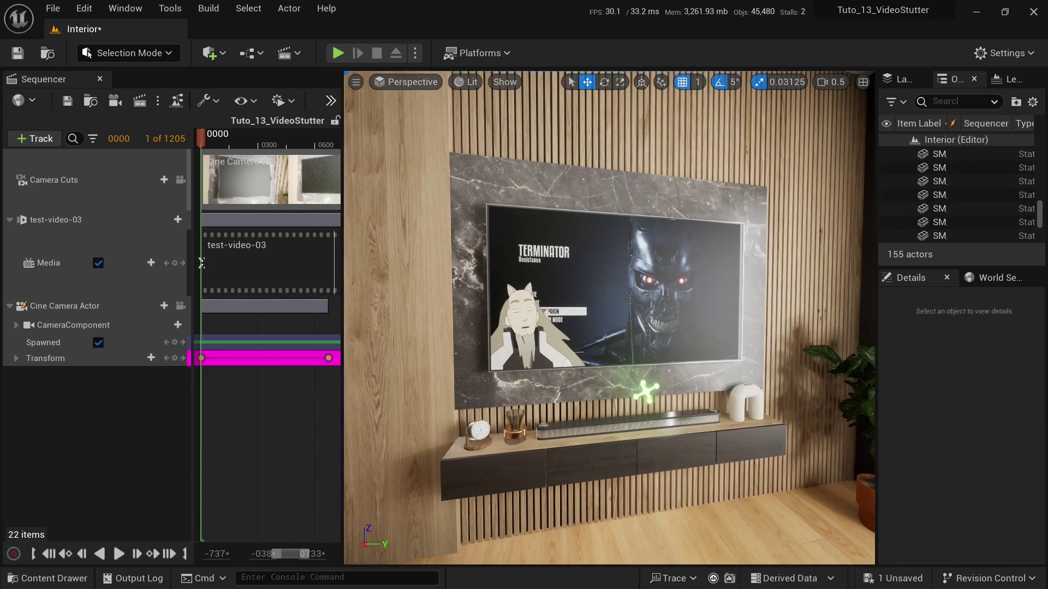
Step: Look through the Cine Camera Actor, play the sequence from its start and scrub it to check the video on the TV
mouse_move(242, 145)
left_mouse_down()
mouse_move(225, 146)
mouse_move(249, 145)
left_mouse_up()
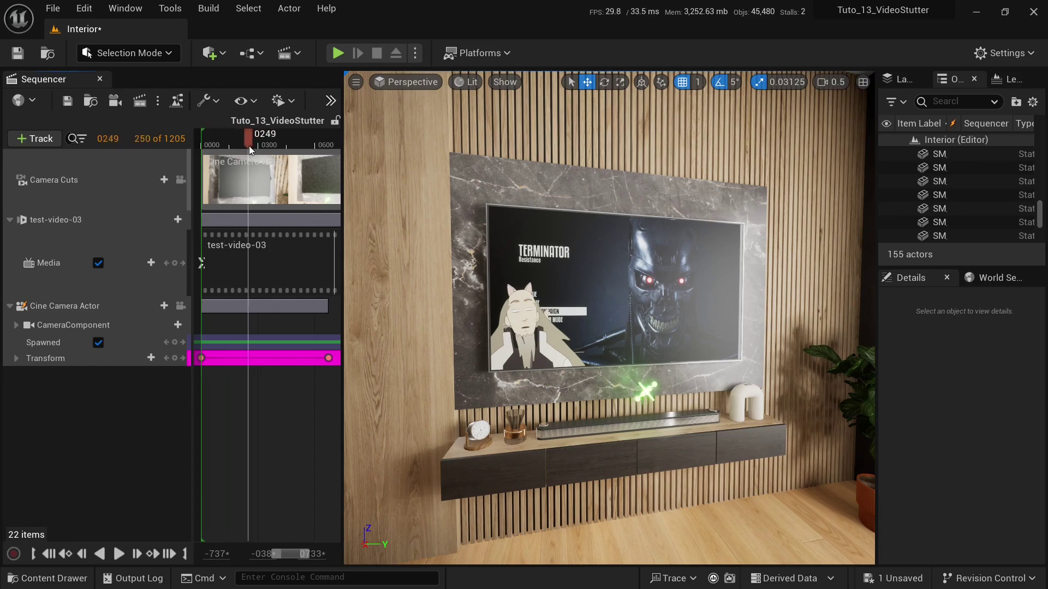
left_click(181, 308)
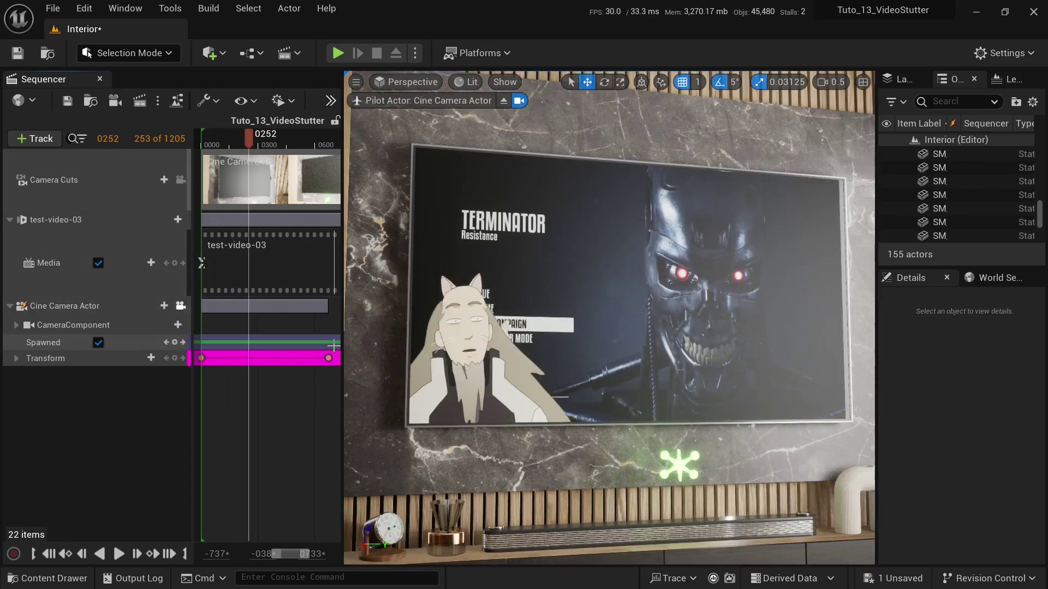
left_click(49, 554)
left_click(118, 554)
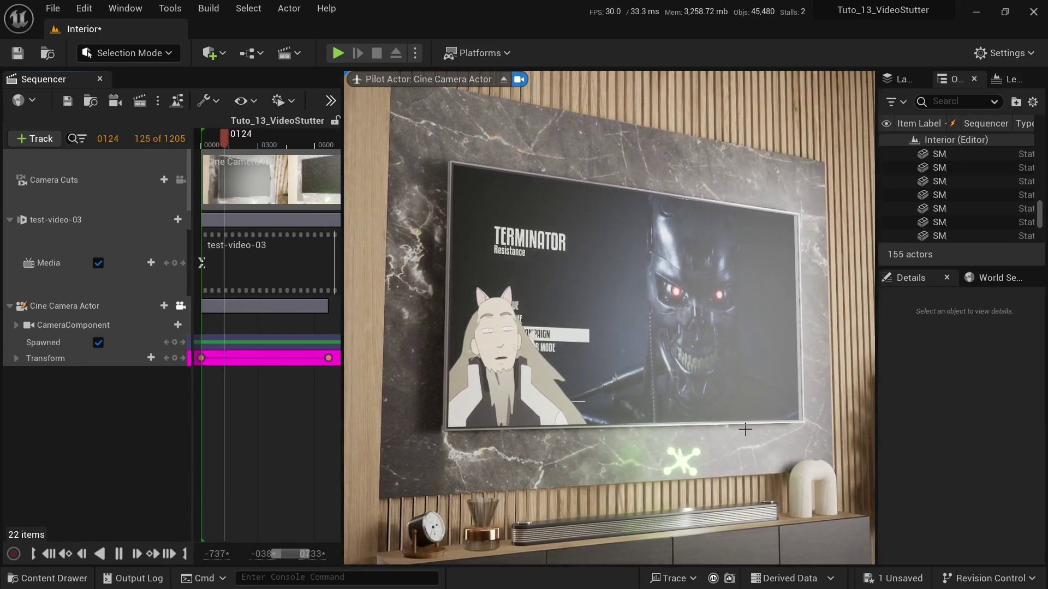
mouse_move(233, 143)
left_mouse_down()
mouse_move(301, 136)
mouse_move(228, 137)
mouse_move(304, 137)
mouse_move(219, 136)
left_mouse_up()
left_click(120, 555)
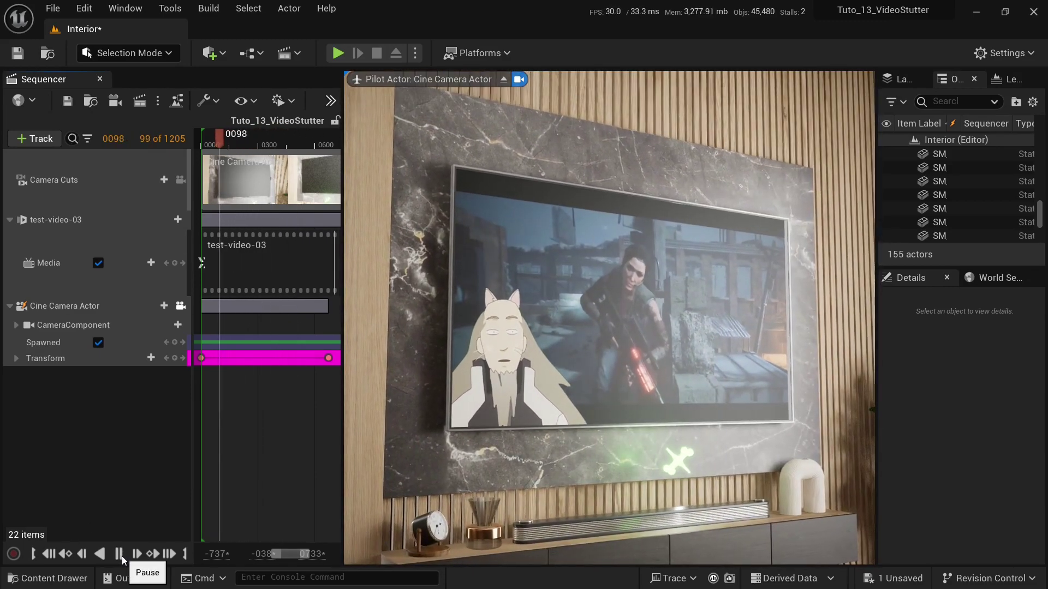
left_click(121, 555)
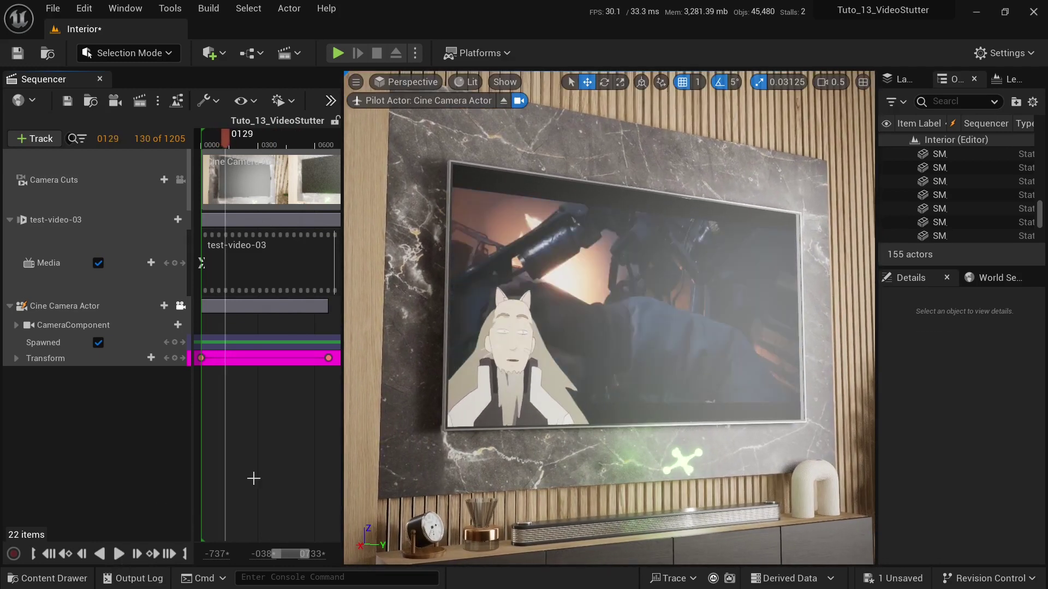
Step: Examine the LogMediaUtils blocking media playback error in the output log and scrub the sequence once more
left_click(132, 578)
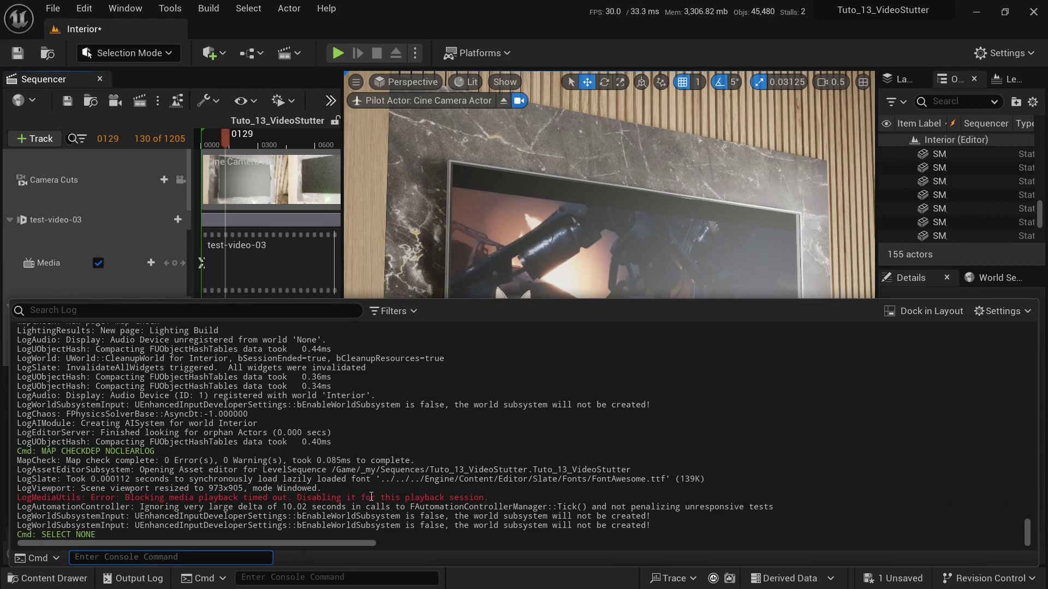
left_click_drag(488, 497, 129, 498)
left_click(155, 578)
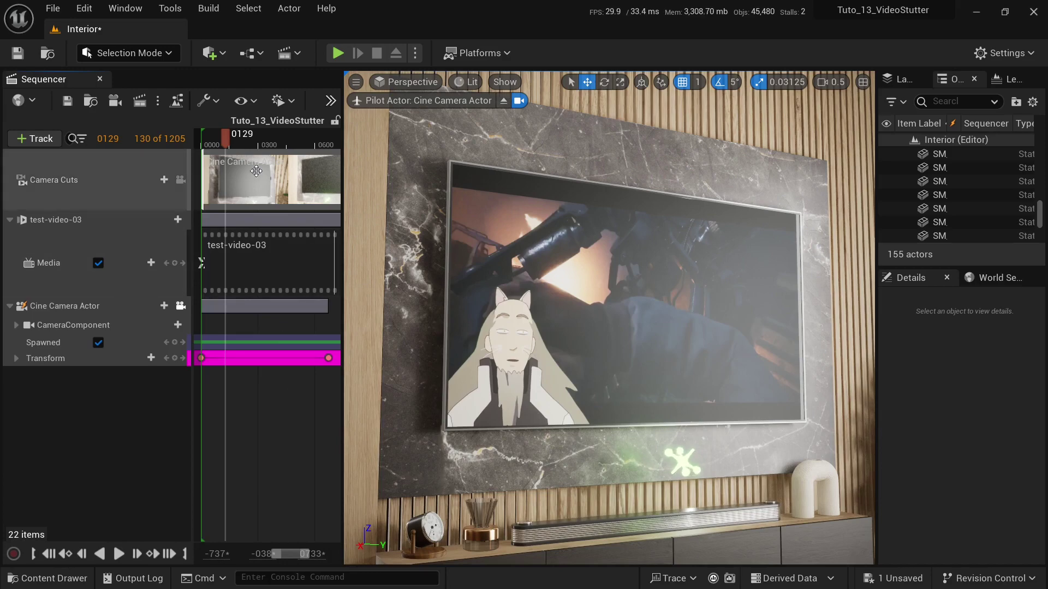
mouse_move(226, 139)
left_mouse_down()
mouse_move(285, 141)
mouse_move(246, 140)
left_mouse_up()
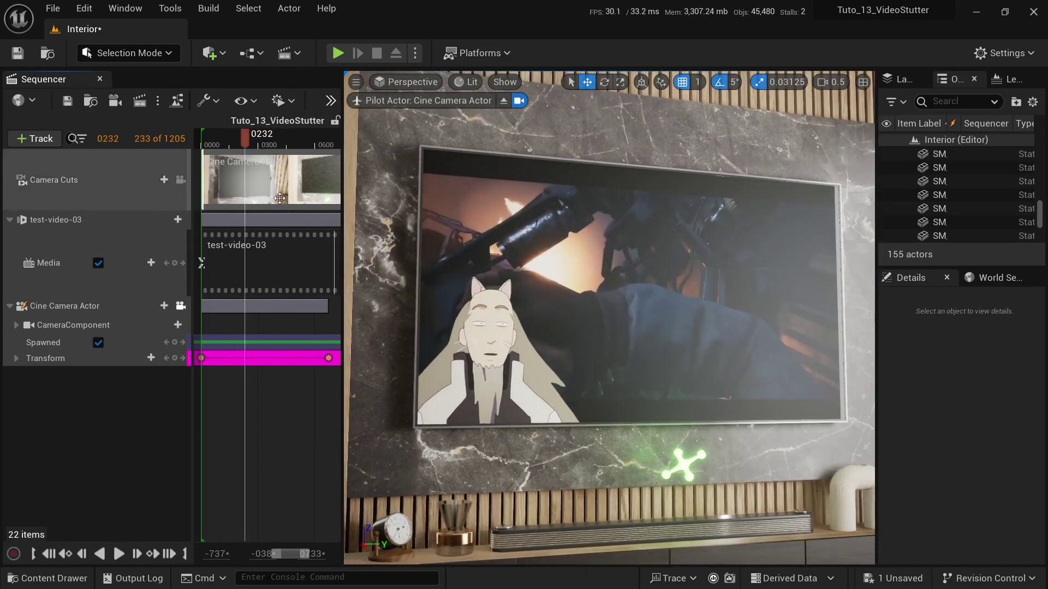
Step: Close the sequence, search the plugins for "electra" and enable Electra Player and Electra Codecs
left_click(100, 80)
left_click(85, 9)
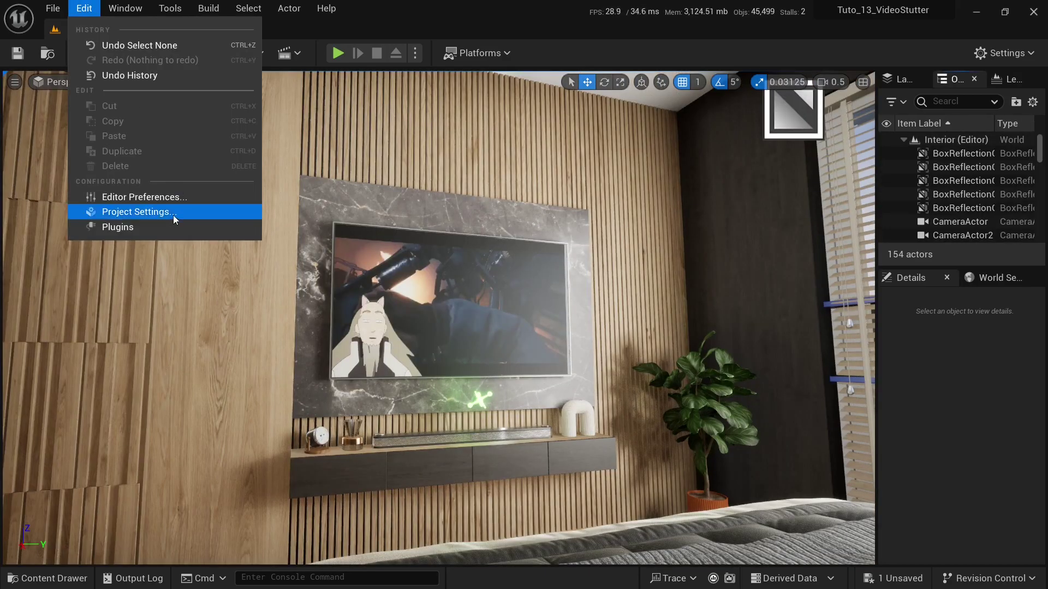
left_click(163, 228)
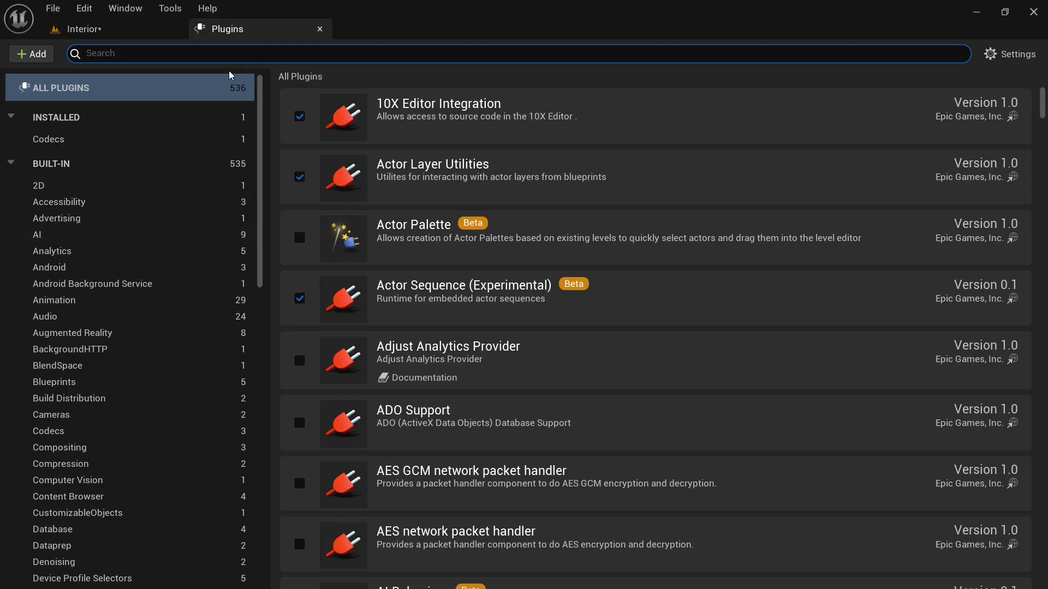
type("electra")
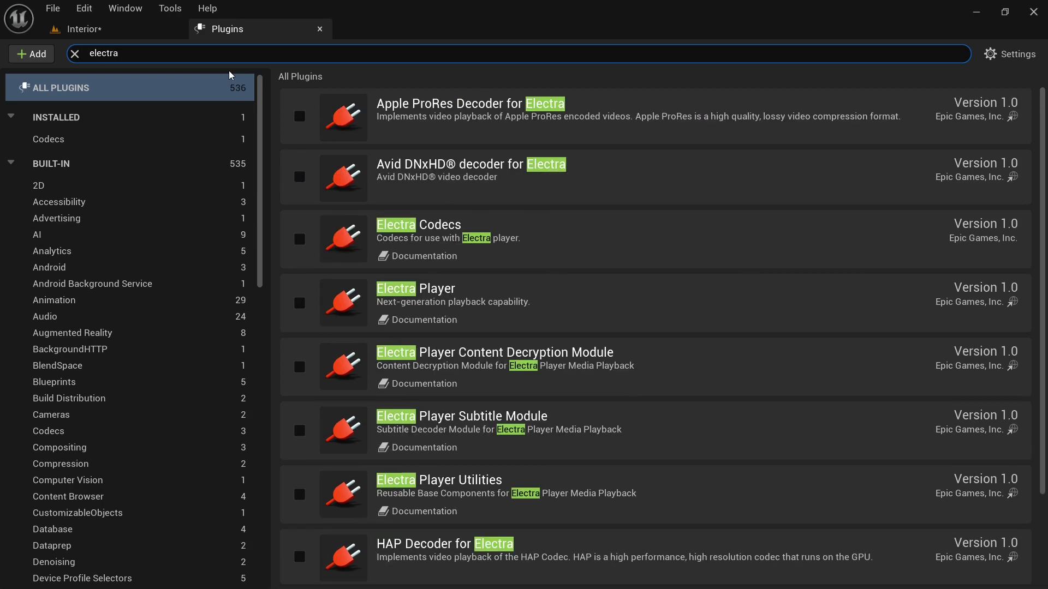
left_click(299, 302)
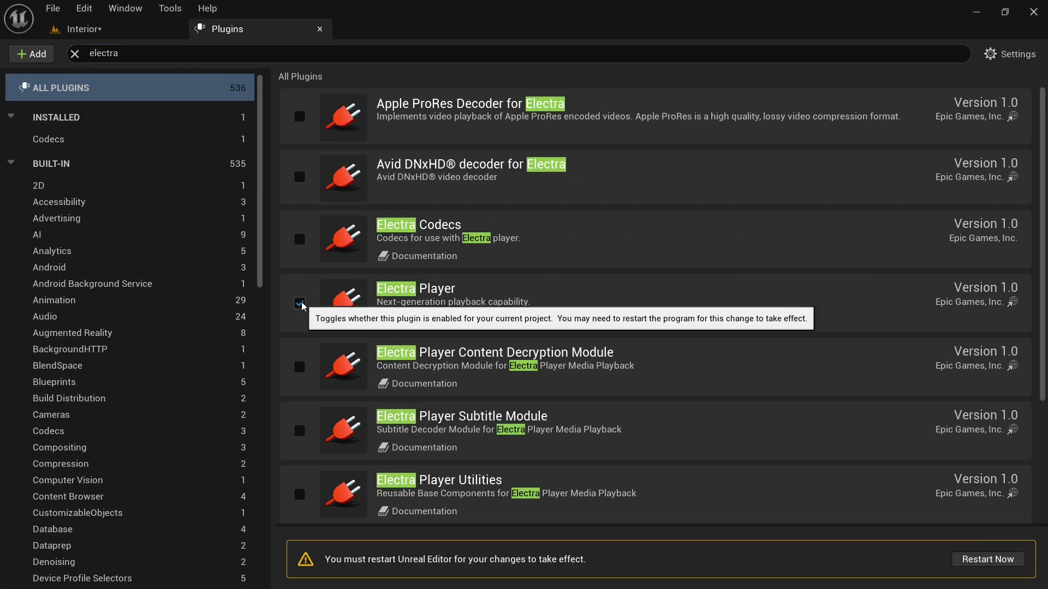
left_click(299, 238)
Step: Look over the remaining Electra plugins and restart the editor, saving the Interior level
scroll(485, 273, "down", 1)
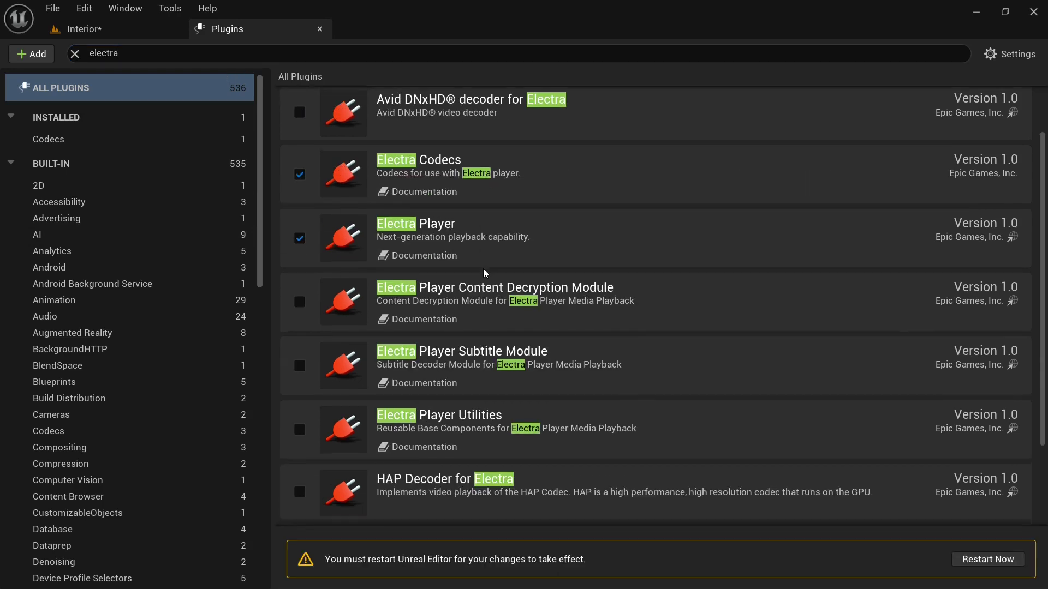
scroll(481, 264, "down", 2)
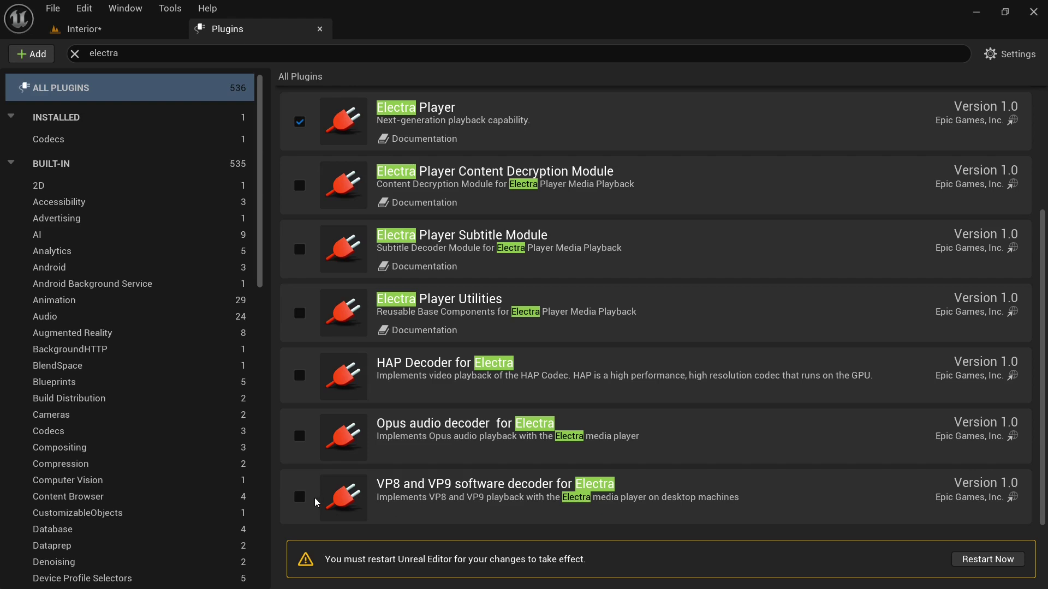
scroll(453, 468, "up", 1)
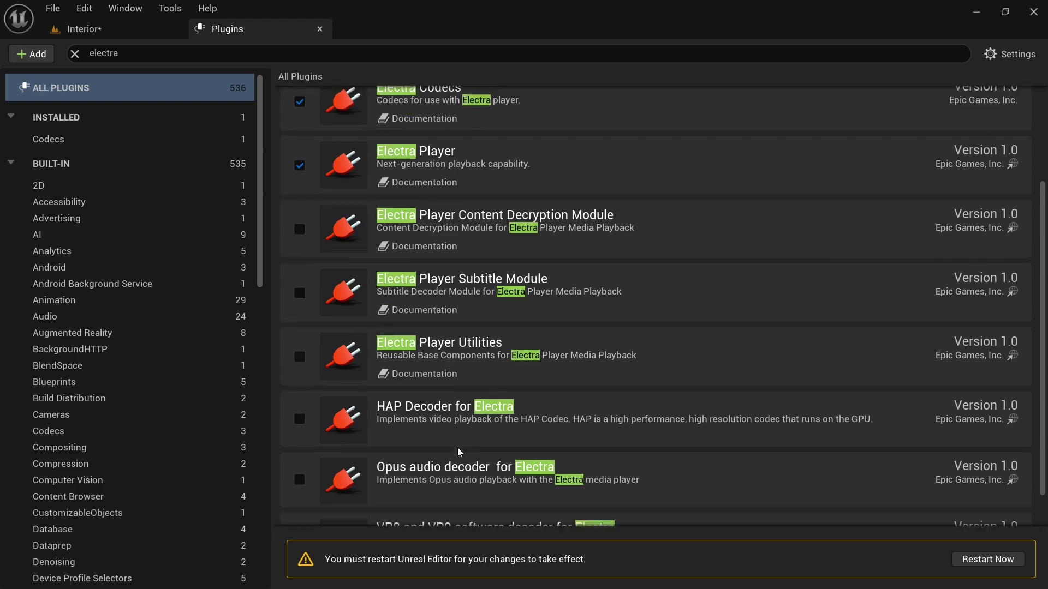
scroll(458, 451, "down", 1)
scroll(487, 509, "up", 2)
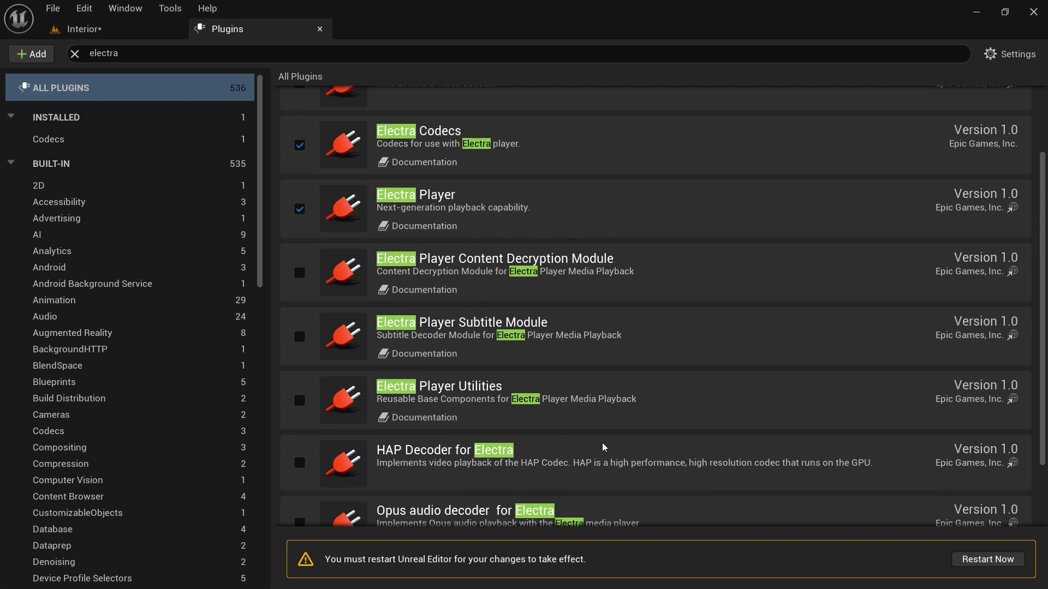
left_click(987, 567)
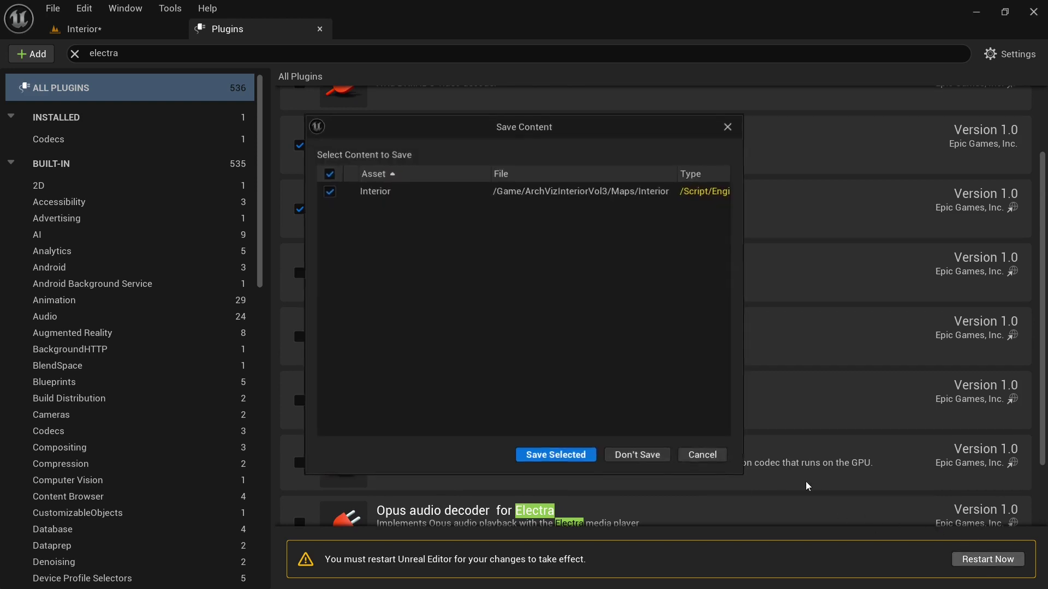
left_click(556, 455)
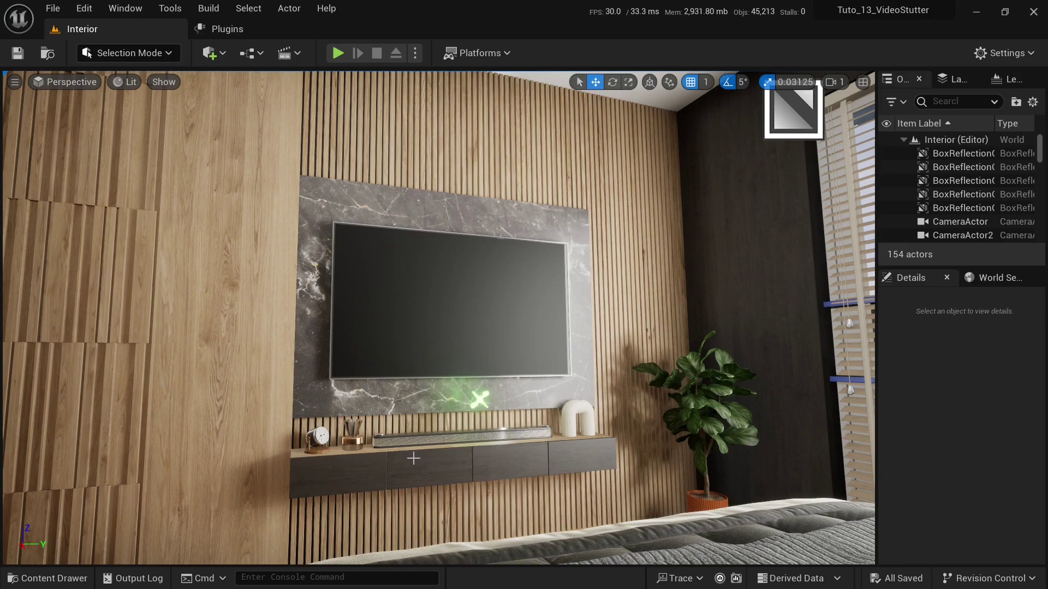
Step: Reopen the Tuto_13_VideoStutter level sequence and look through its Cine Camera Actor
key("ctrl+space")
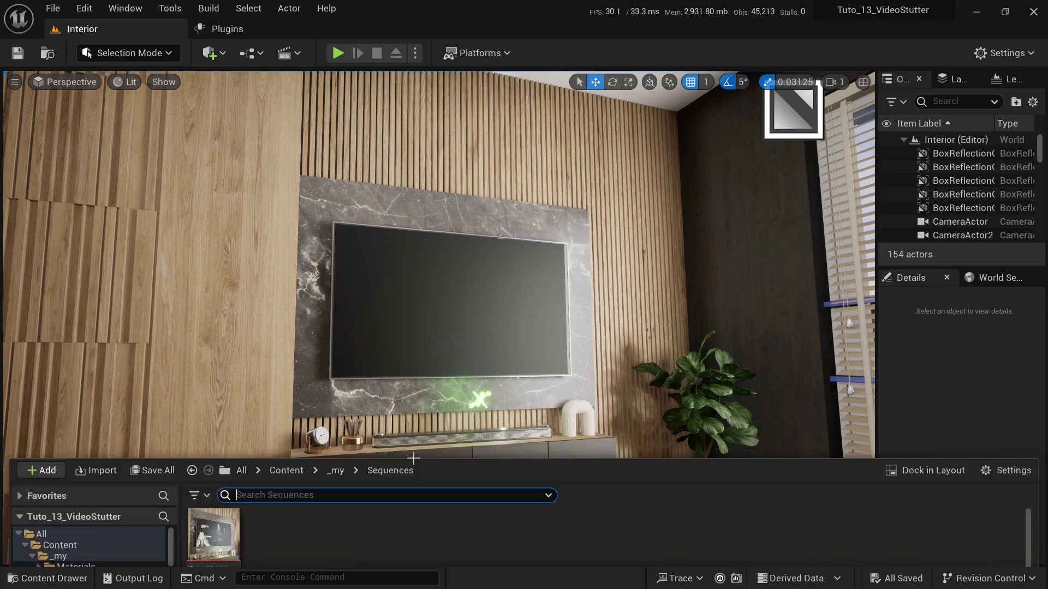
double_click(225, 485)
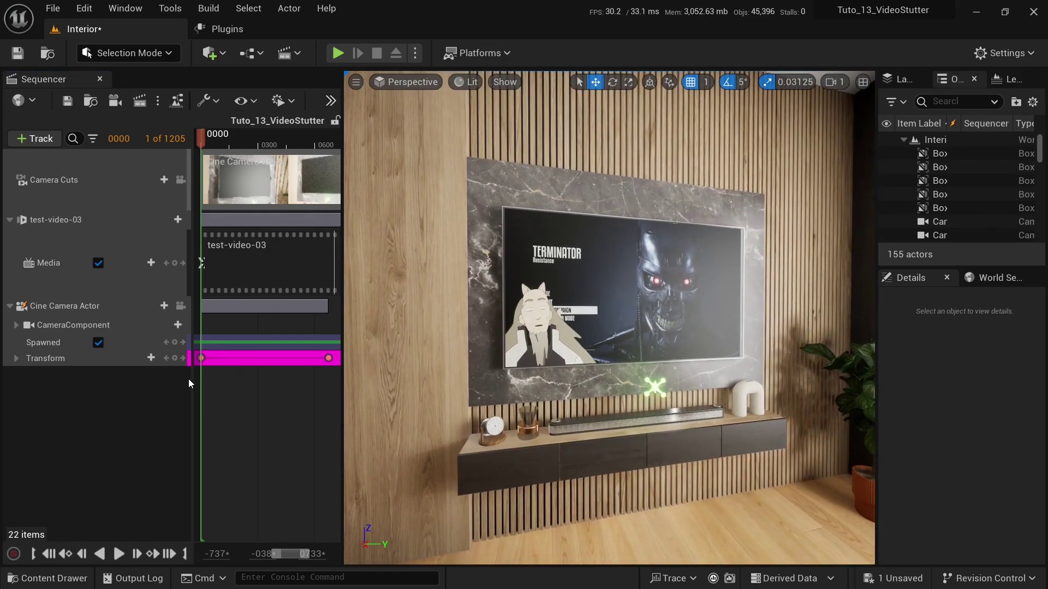
left_click(181, 305)
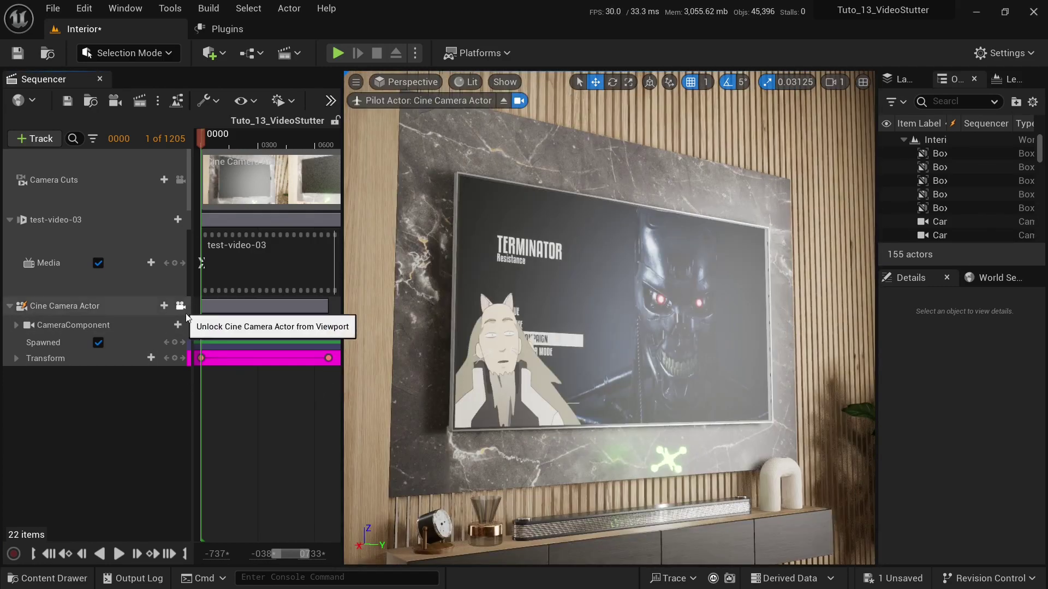
Step: Play the sequence, scrub back and forth through its frames and resume playback to check the TV video's smoothness
left_click(119, 554)
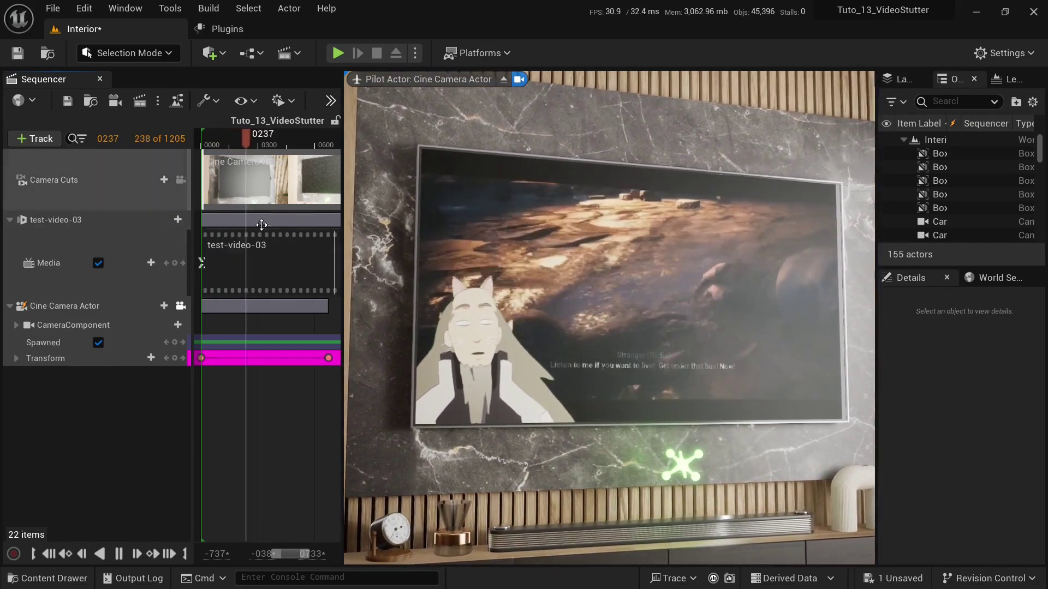
left_click(260, 143)
left_click_drag(259, 143, 233, 142)
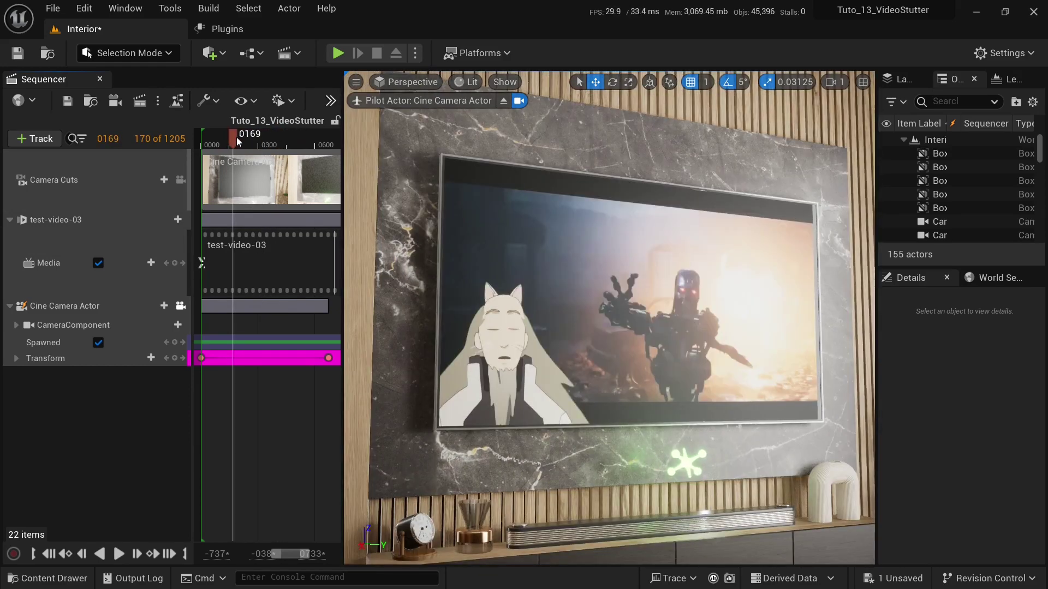
left_click(274, 144)
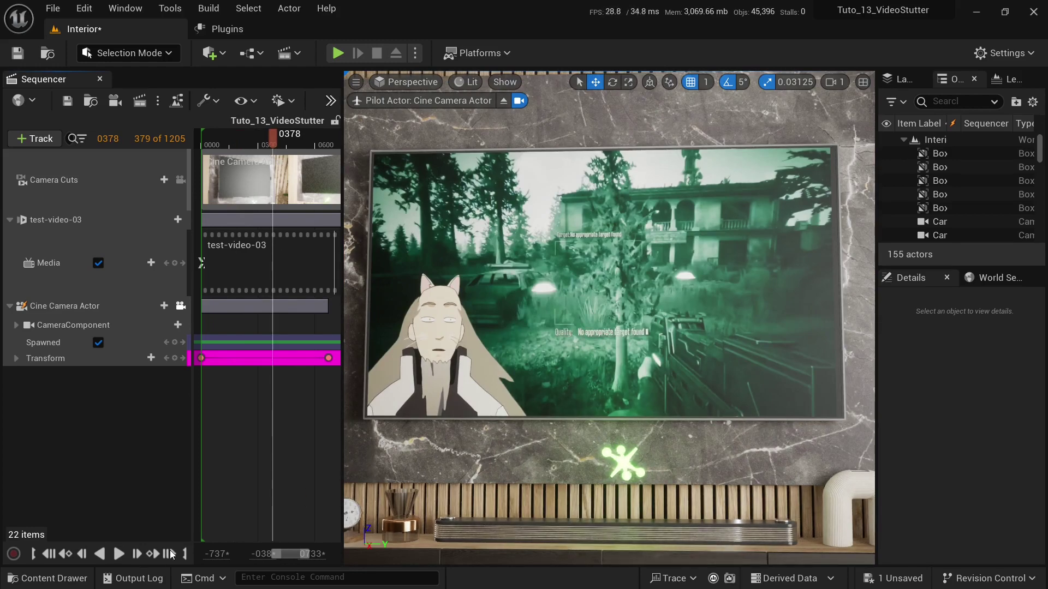
left_click(119, 554)
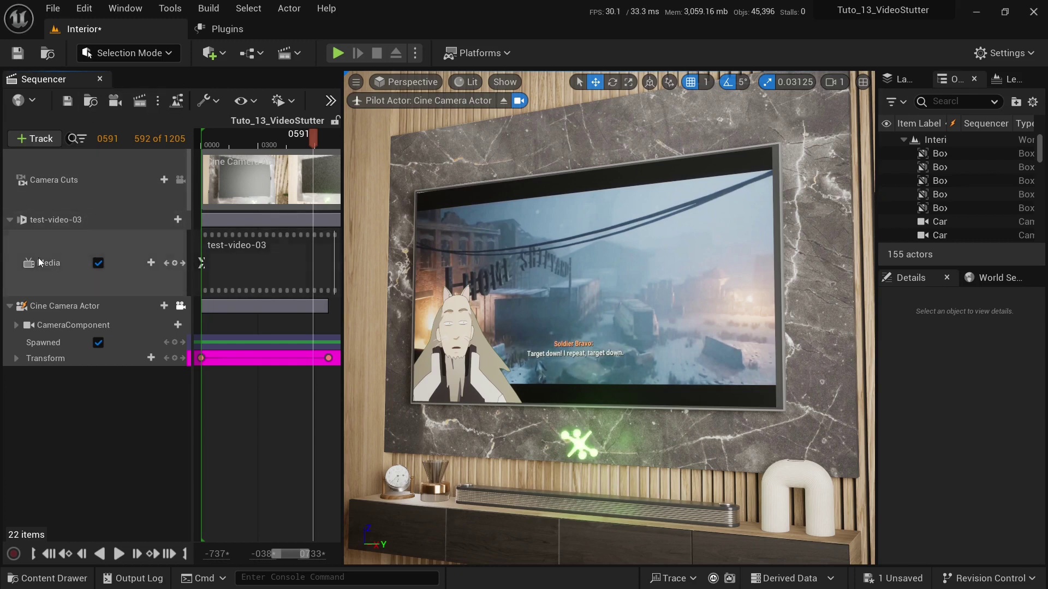
Step: Select the Media track of test-video-03, open its media plate and load the video for playback
left_click(67, 263)
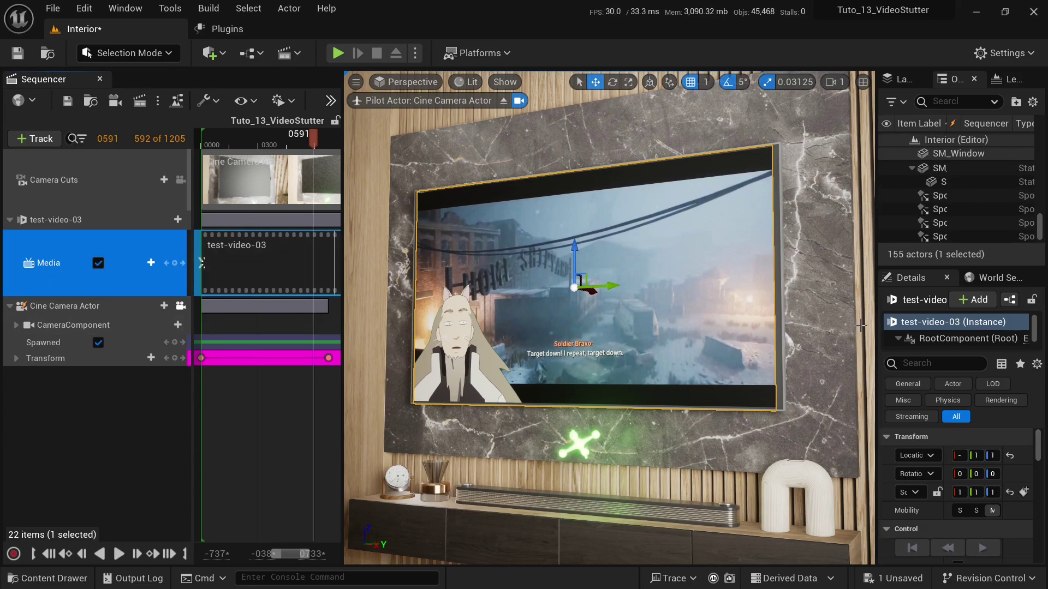
left_click_drag(874, 326, 709, 327)
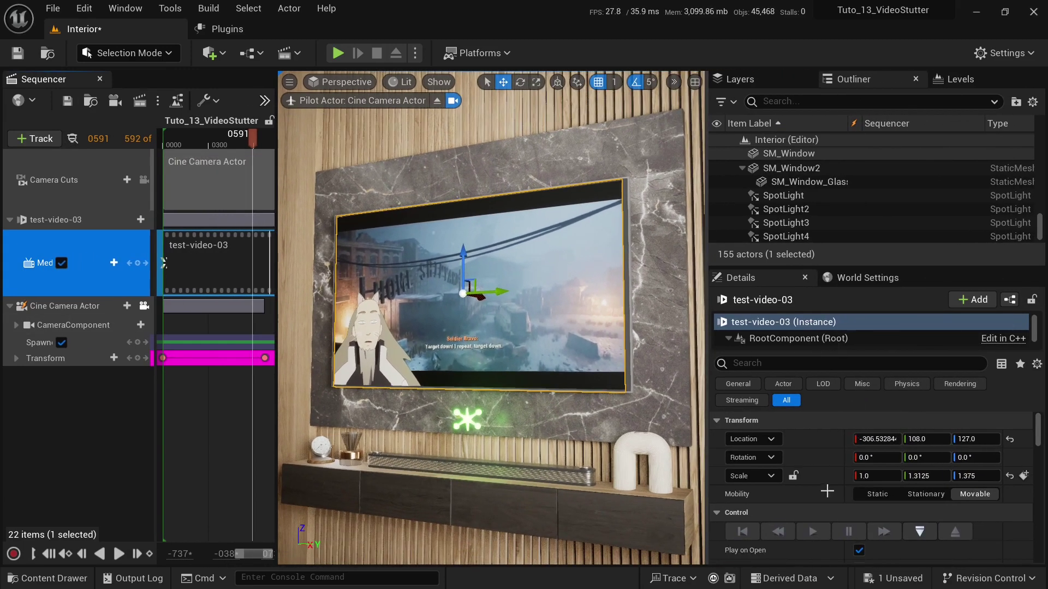
scroll(804, 535, "down", 5)
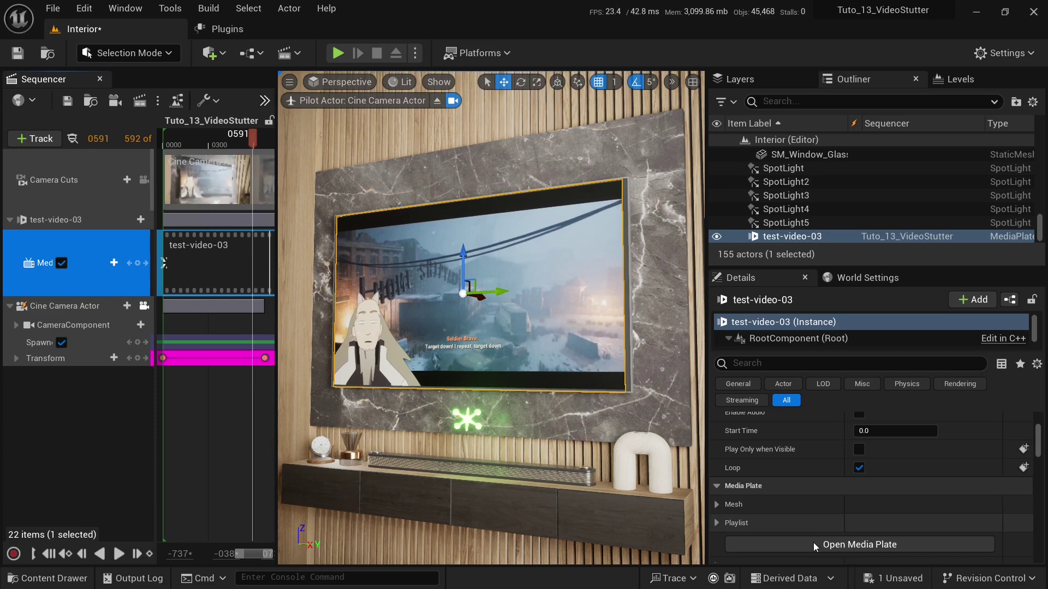
left_click(813, 543)
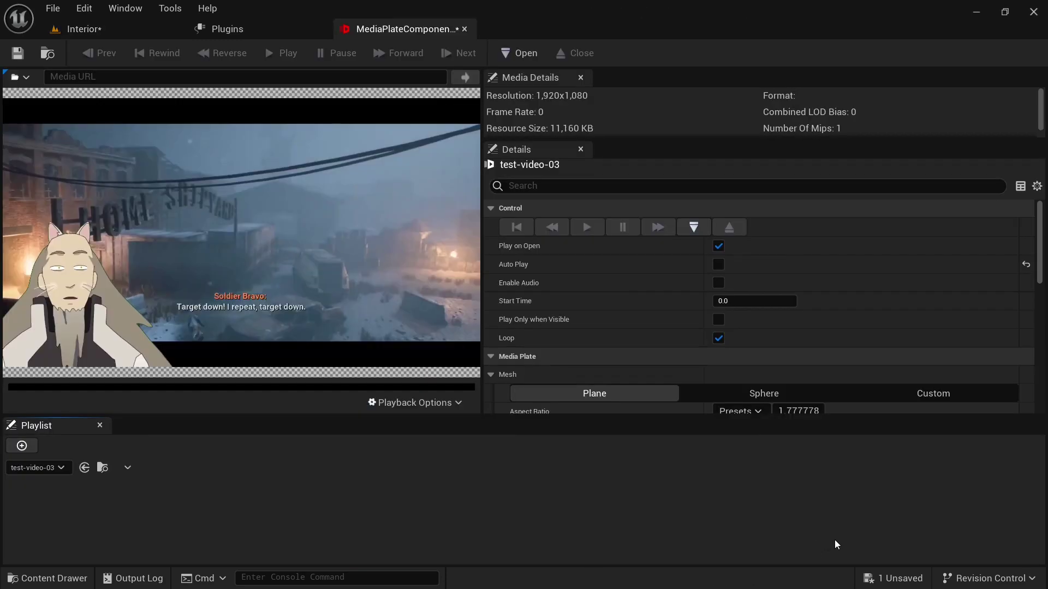
left_click_drag(482, 315, 530, 306)
left_click(527, 52)
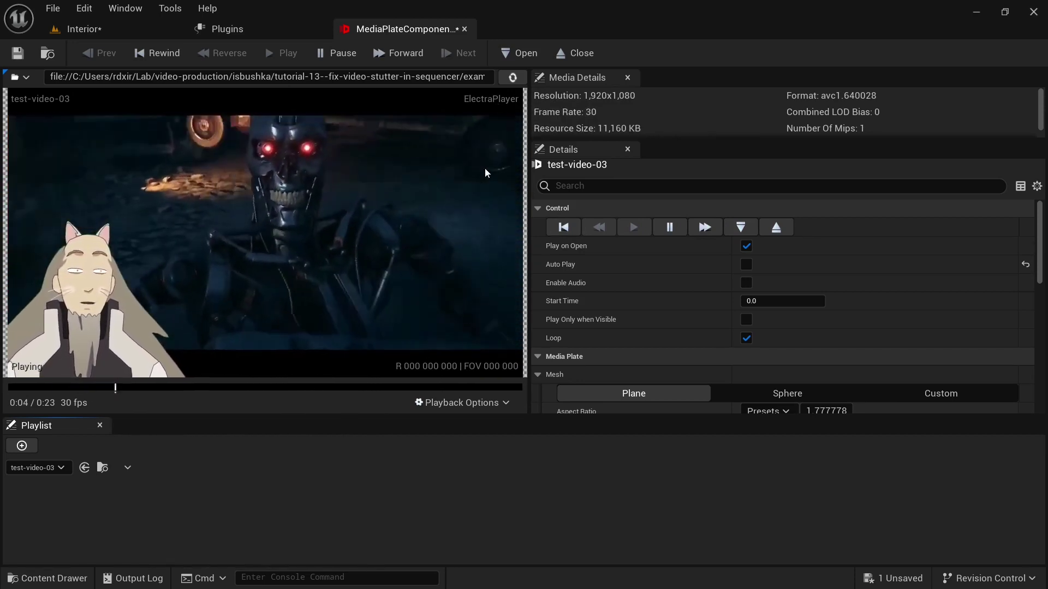
Step: Pause the video, look over the available playback decoders, including Electra Player, and jump to two later points in the clip
left_click(681, 228)
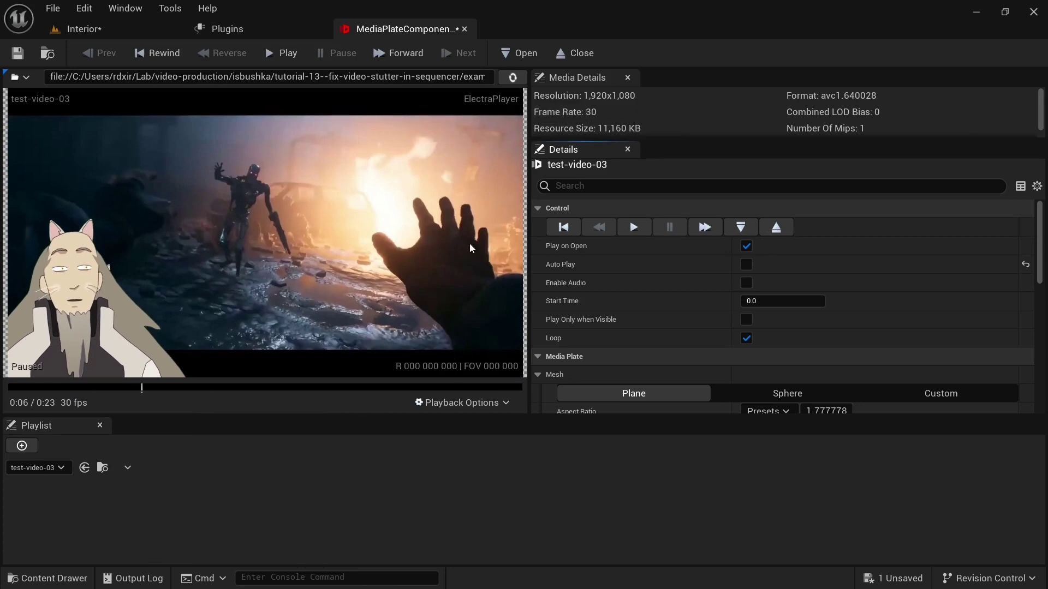
left_click(464, 404)
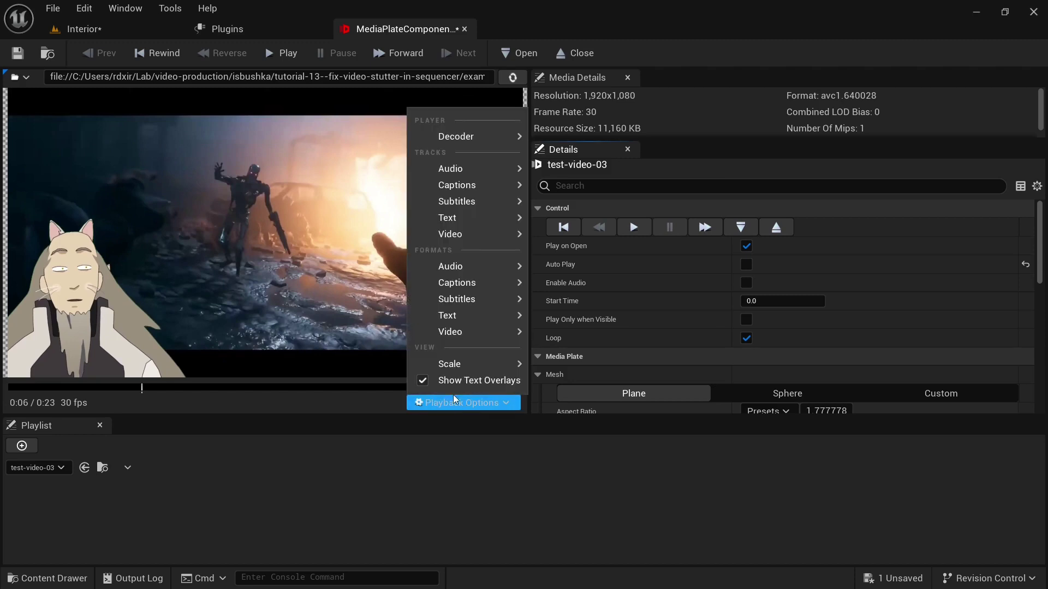
mouse_move(464, 136)
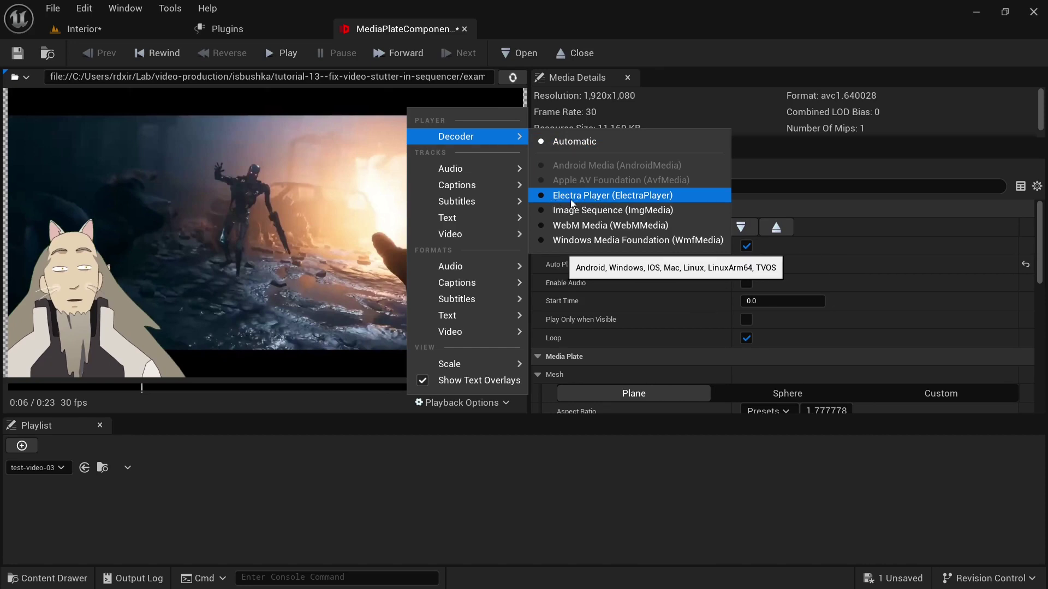
left_click(173, 386)
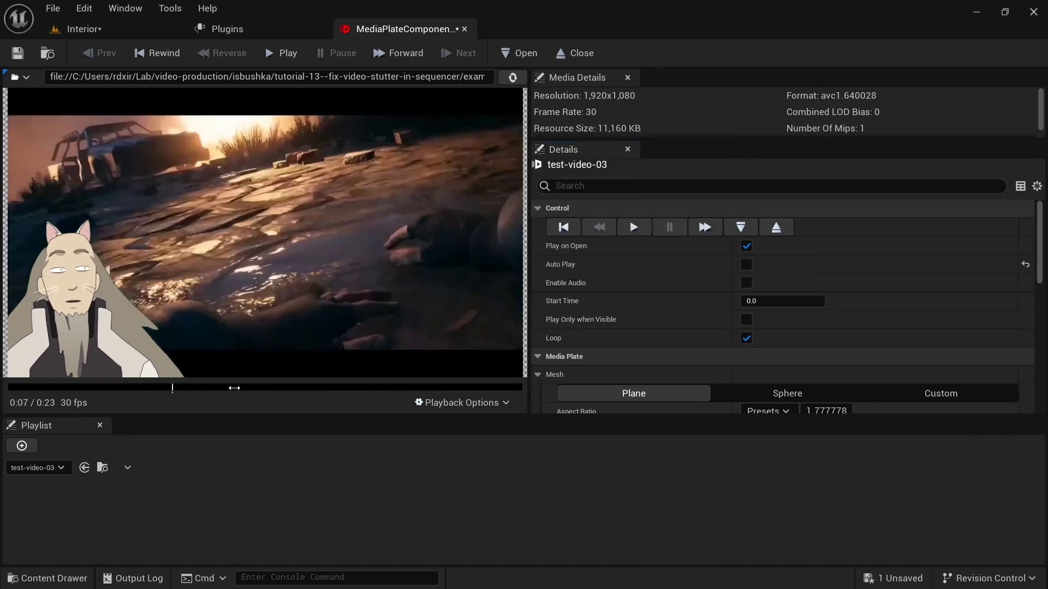
left_click(235, 387)
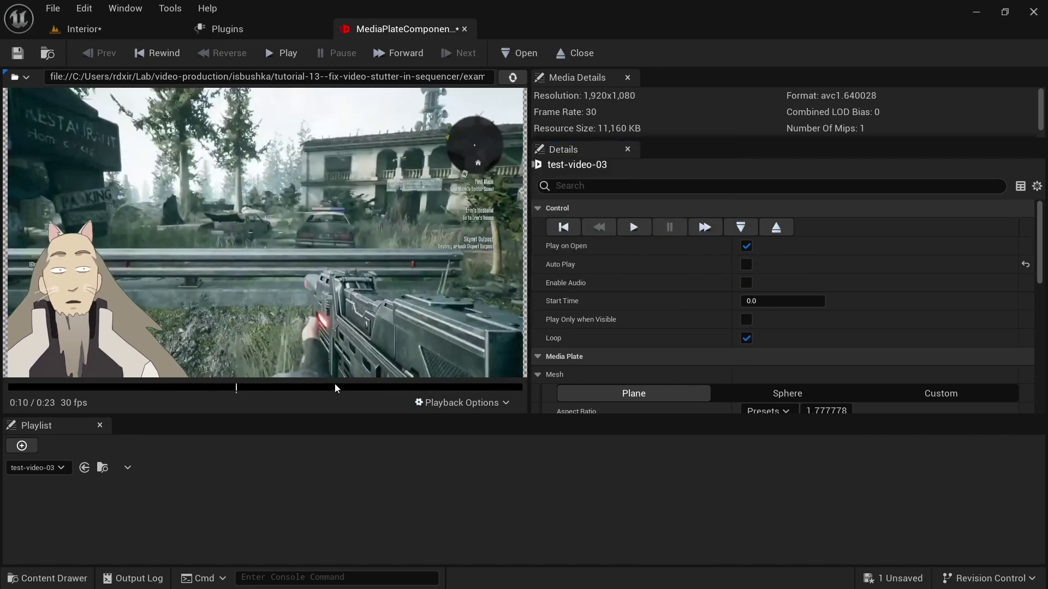
Step: Close the media plate editor, play the sequence from its first frame and scrub through it to check the TV video
left_click(464, 29)
left_click(123, 28)
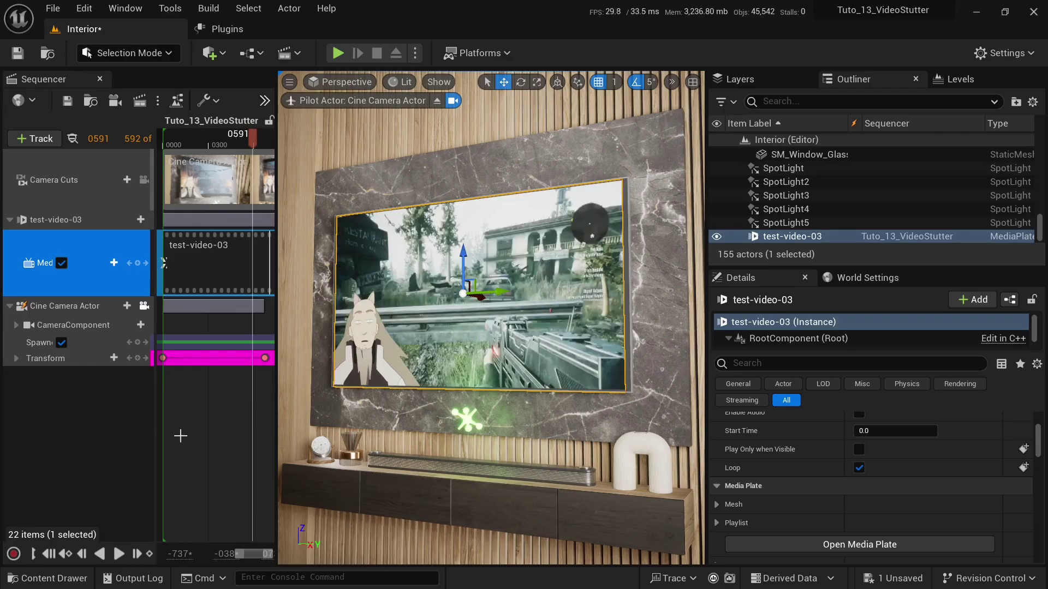
left_click(54, 552)
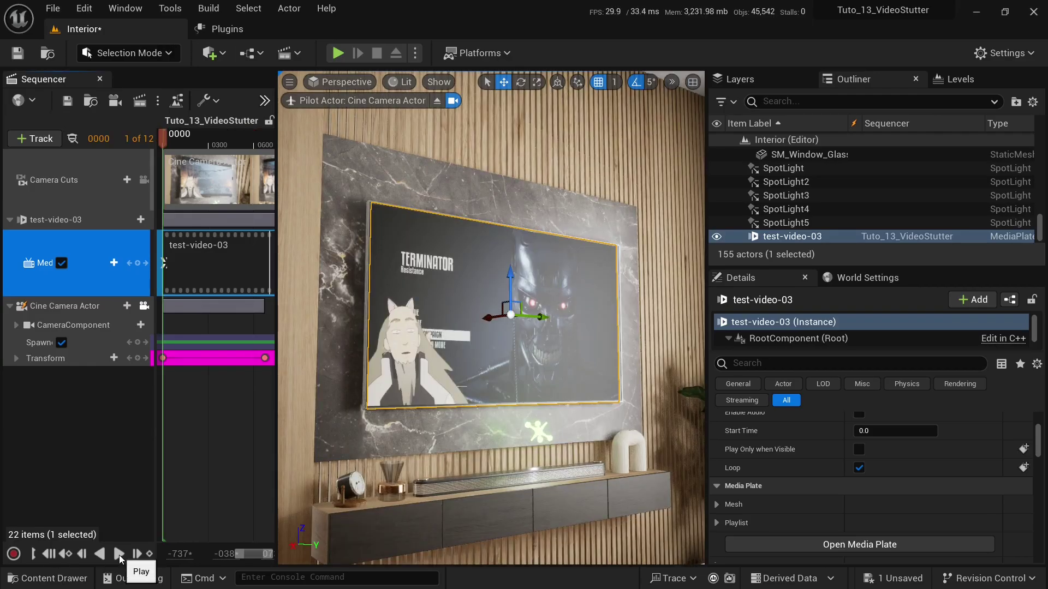
left_click(120, 554)
left_click(119, 555)
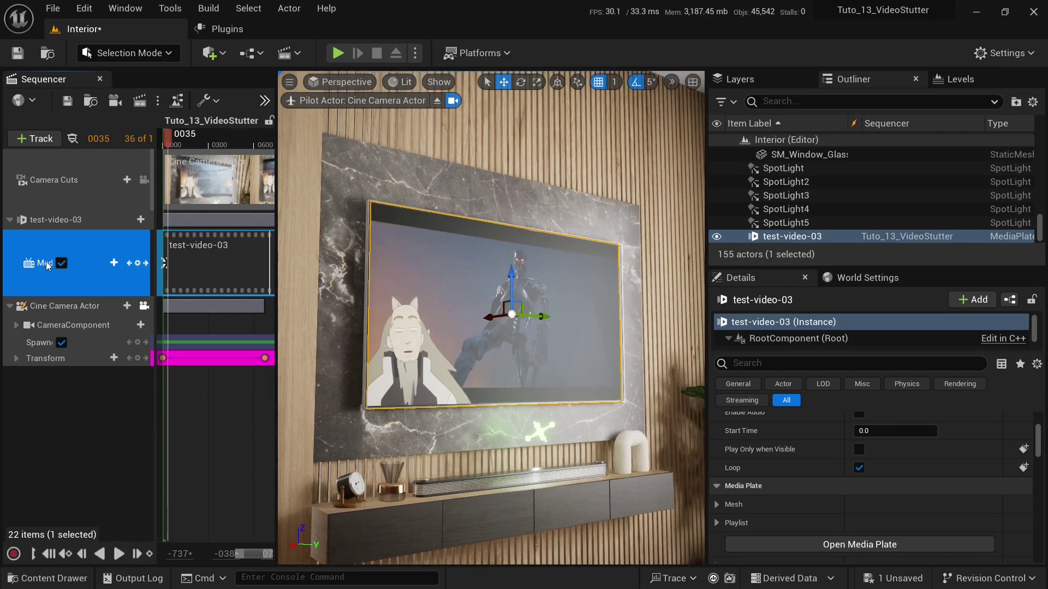
left_click(207, 138)
left_click(229, 141)
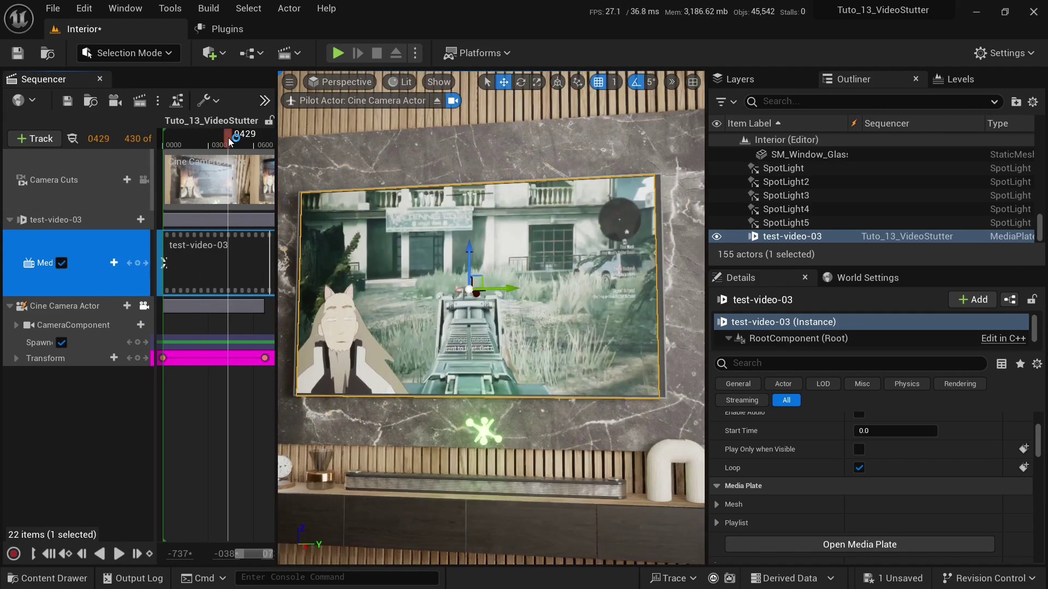
left_click(177, 143)
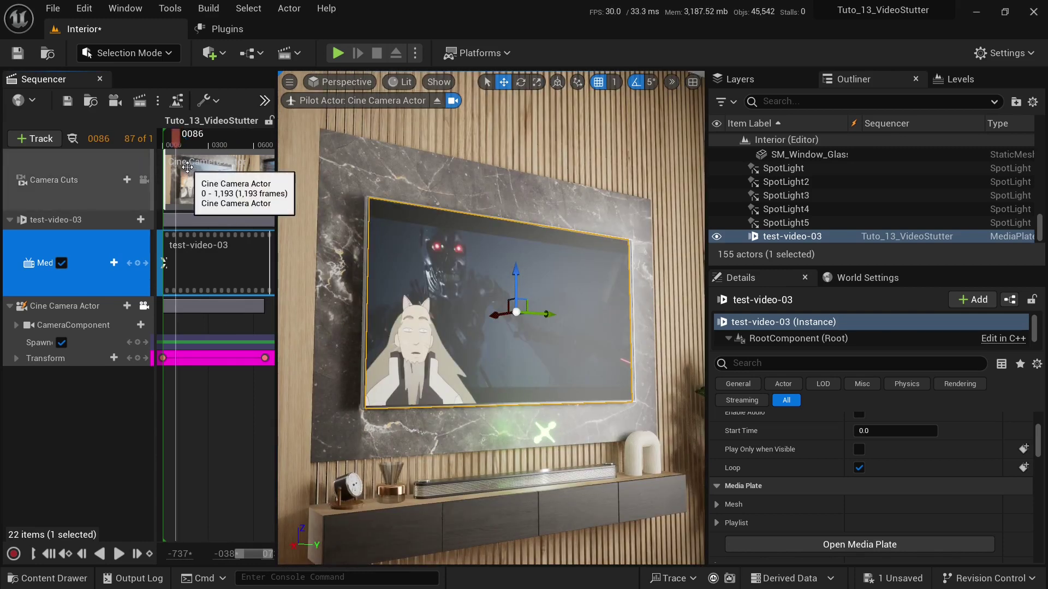
Step: Close the level sequence and import test-video-04.mp4 from the example-videos folder into the TestVideos folder
left_click(100, 79)
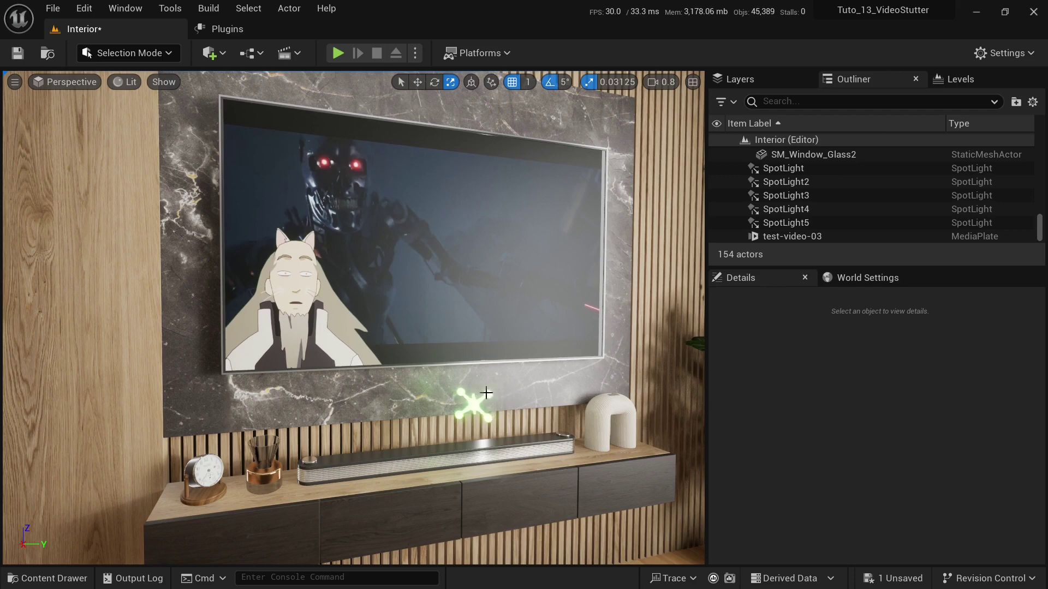
key("ctrl+space")
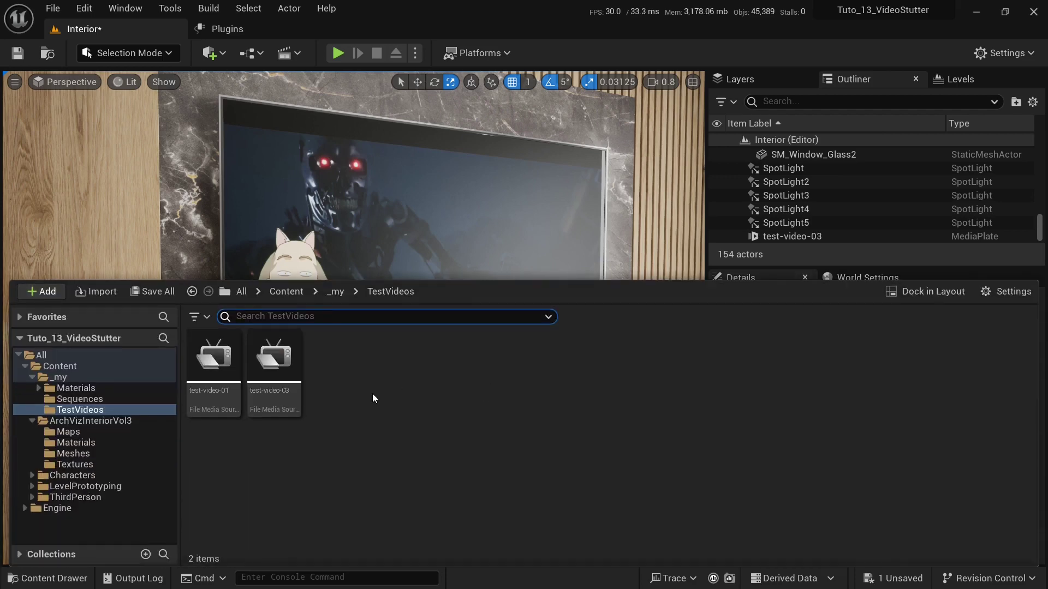
key("alt+Tab")
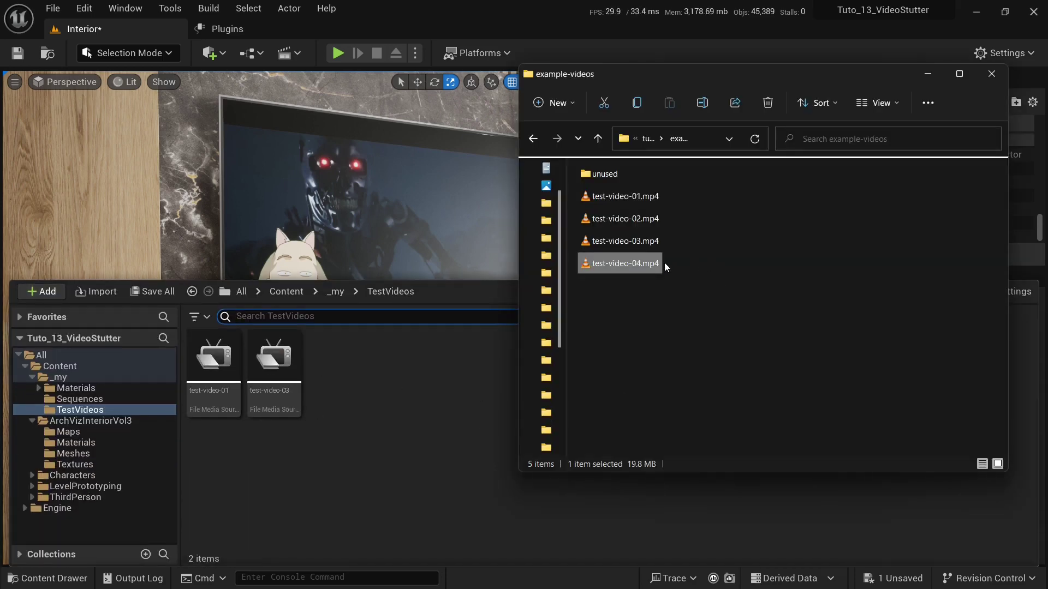
left_click_drag(615, 266, 412, 407)
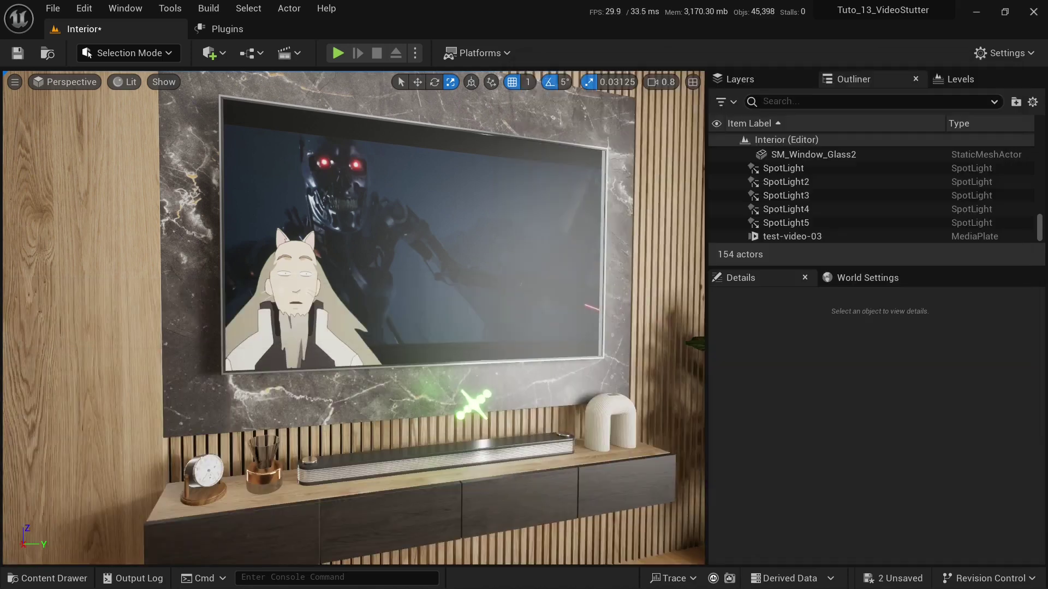
Step: Place test-video-04 in the level as a media plate and move it in front of the TV wall
key("ctrl+space")
mouse_move(334, 372)
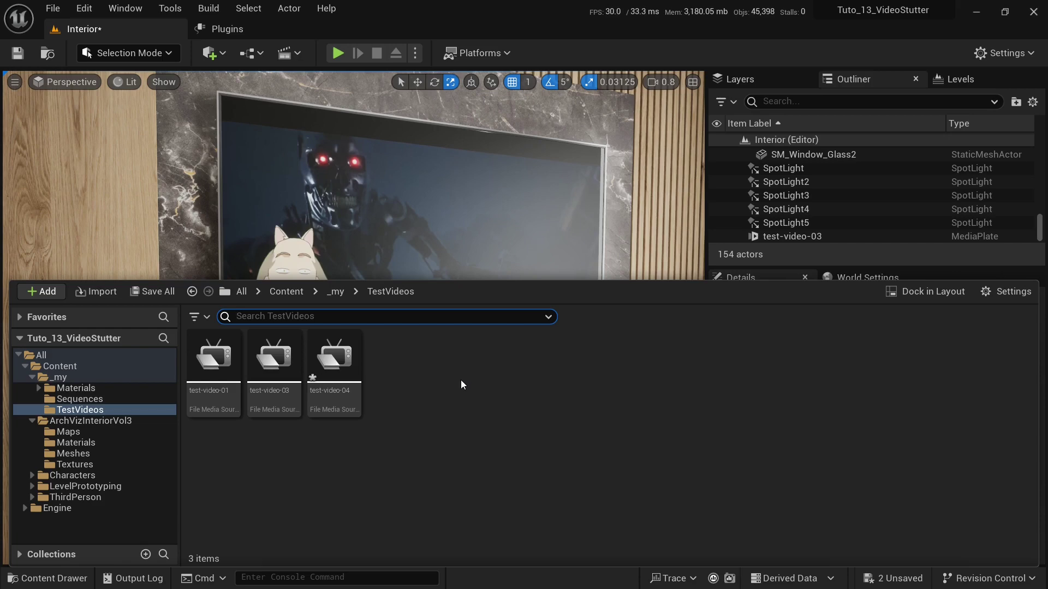
left_click_drag(334, 361, 225, 380)
mouse_move(349, 360)
right_mouse_down()
mouse_move(306, 371)
mouse_move(349, 360)
right_mouse_up()
scroll(350, 360, "down", 2)
key("s")
key("w")
left_click_drag(268, 311, 432, 371)
key("r")
key("w")
key("f")
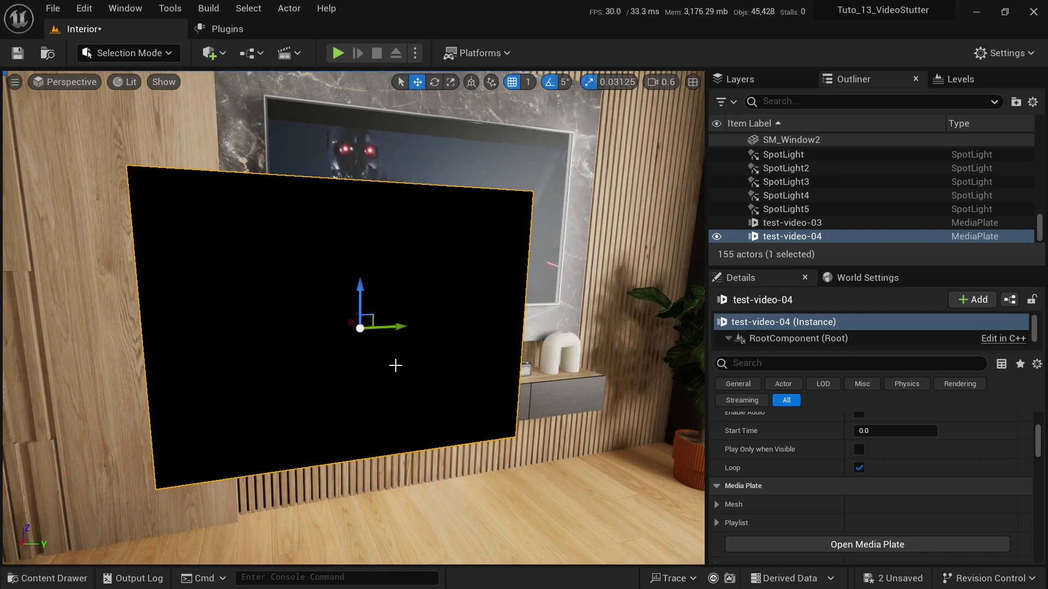
Step: Create a new Level Sequence with the default name in the TestVideos folder and open it
key("ctrl+space")
right_click(438, 379)
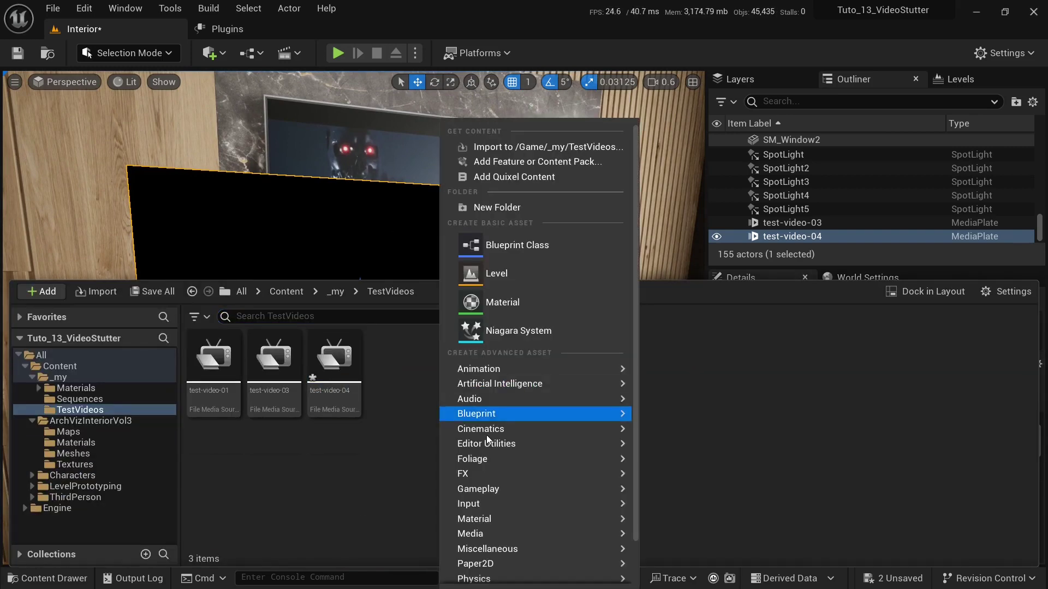
mouse_move(487, 430)
left_click(688, 469)
key("Return")
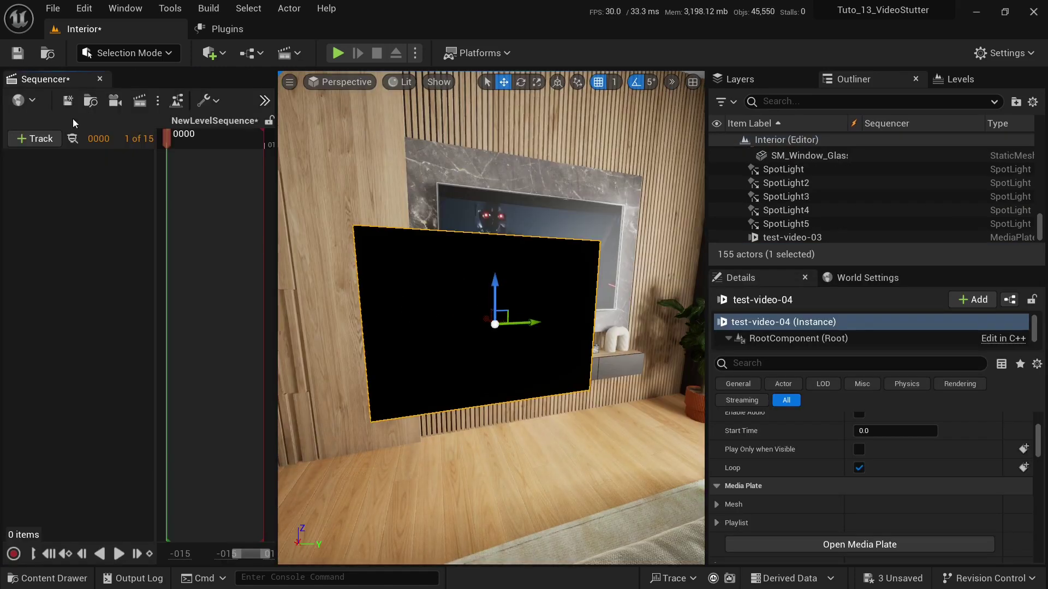
Step: Add the test-video-04 actor to the new sequence and agree to disable autoplay on the media plate
left_click(38, 140)
mouse_move(138, 159)
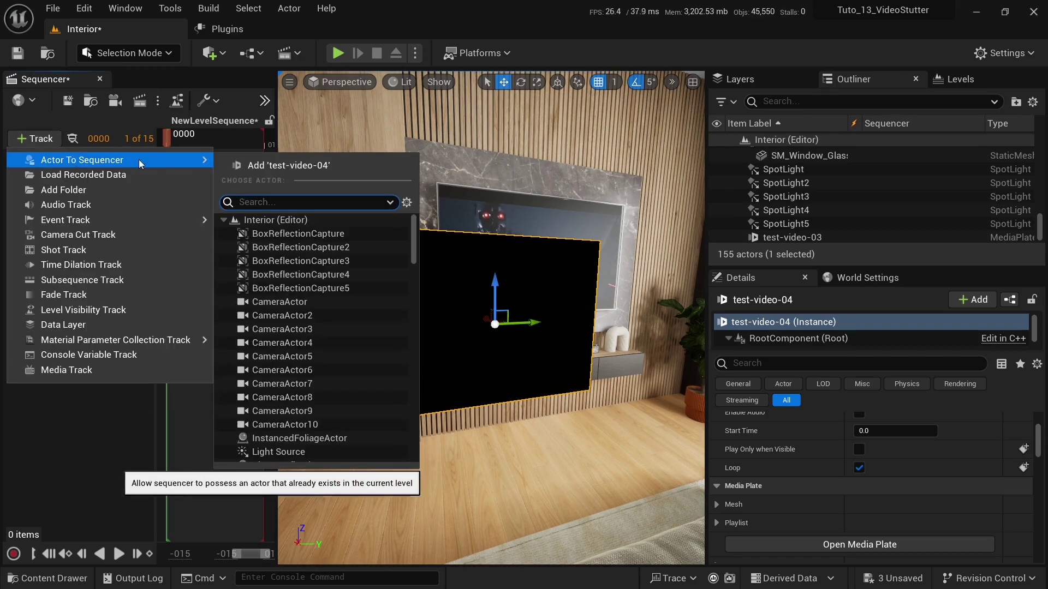
left_click(267, 166)
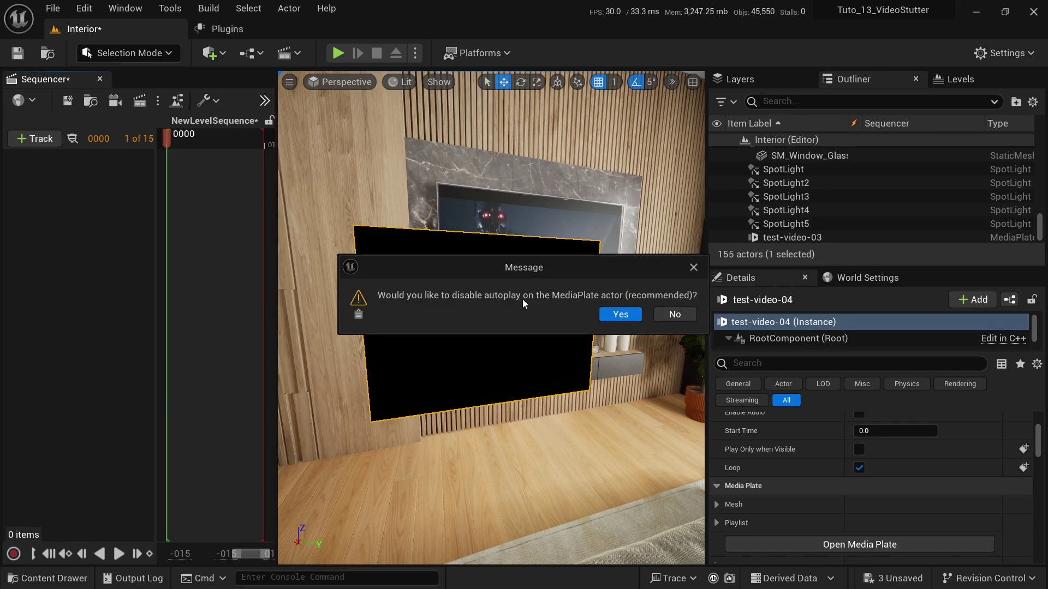
left_click(621, 314)
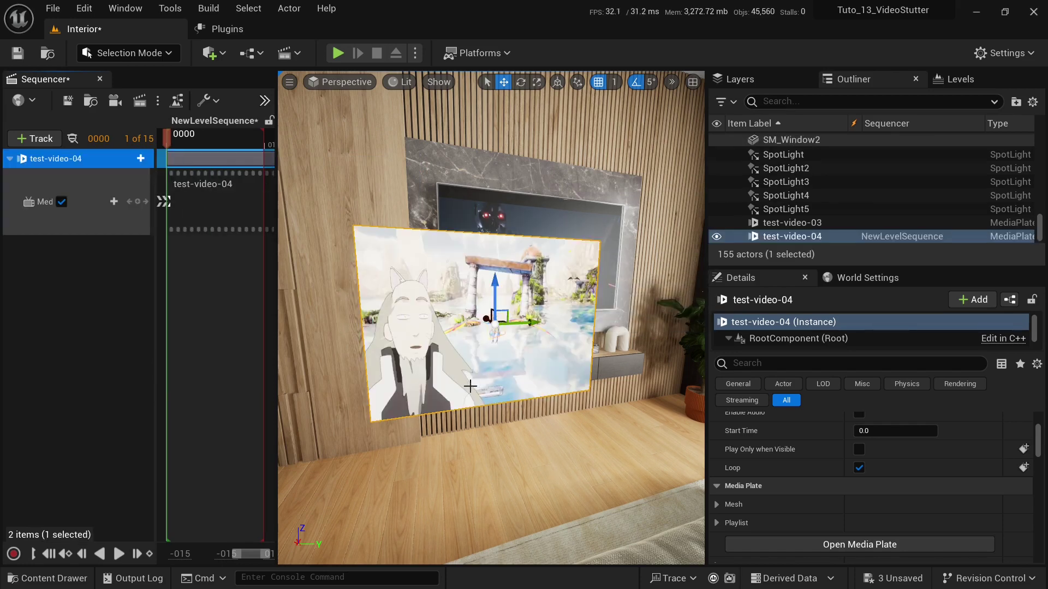
Step: Scrub the new sequence back and forth to check how test-video-04 responds on its plate
right_click_drag(458, 388, 491, 384)
left_click(207, 139)
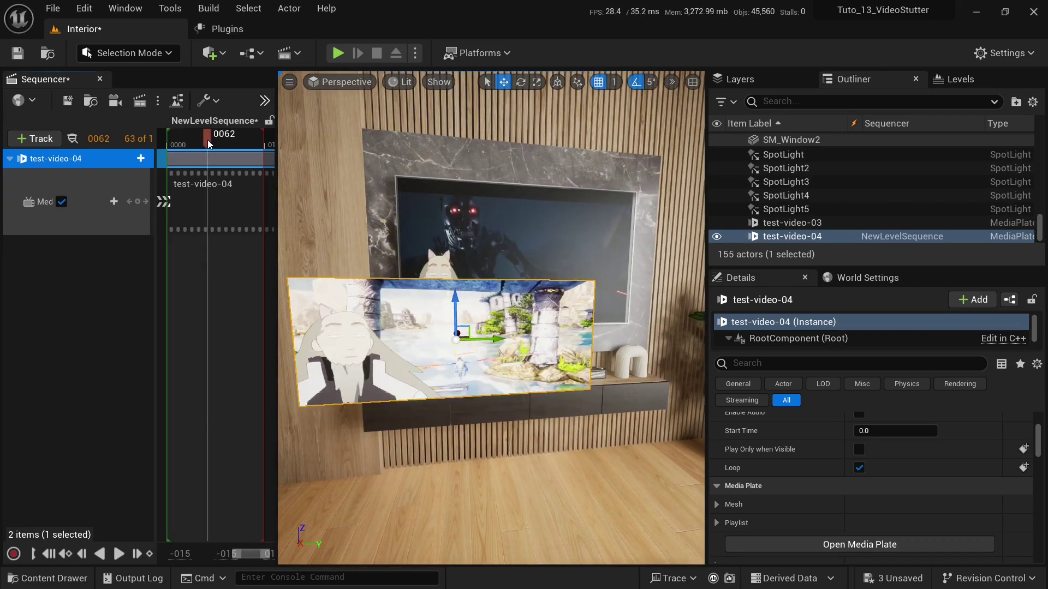
left_click(175, 134)
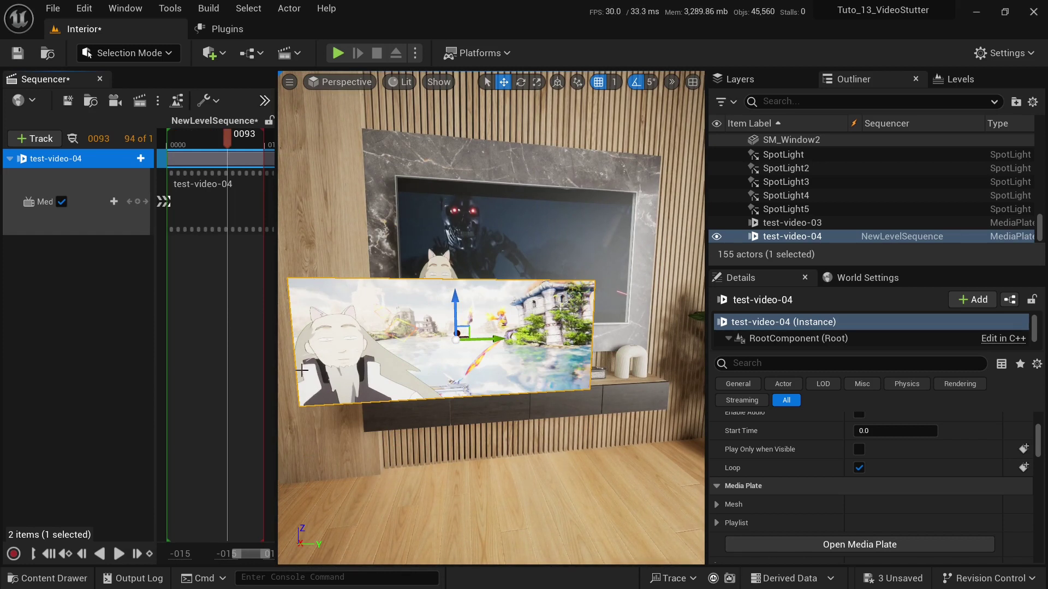
Step: Reset the test-video-04 plate's scale to 1.0 on all axes and move the playhead to frame 31
scroll(761, 446, "up", 5)
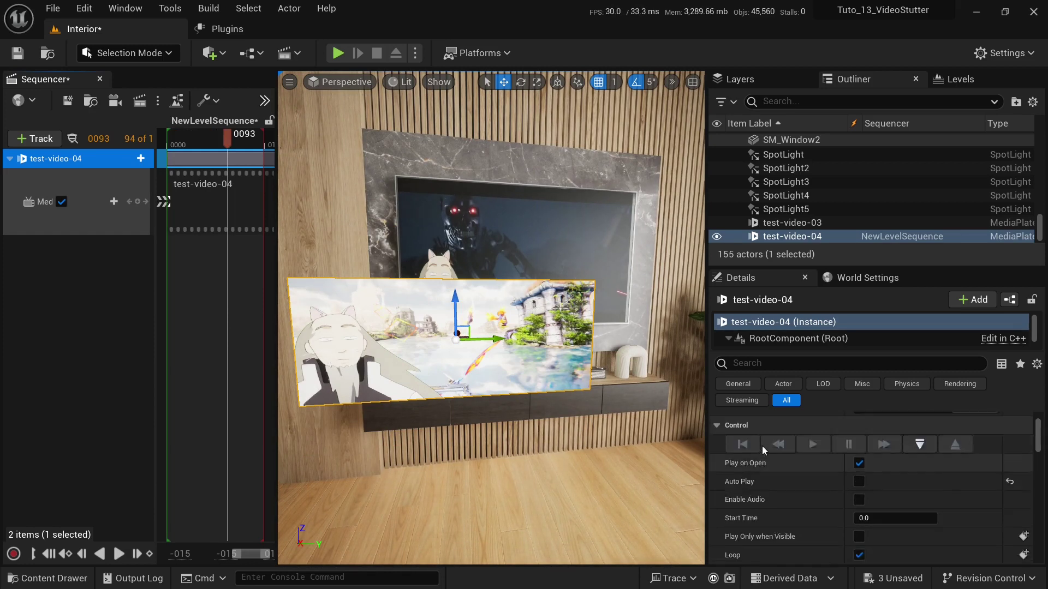
left_click(1006, 476)
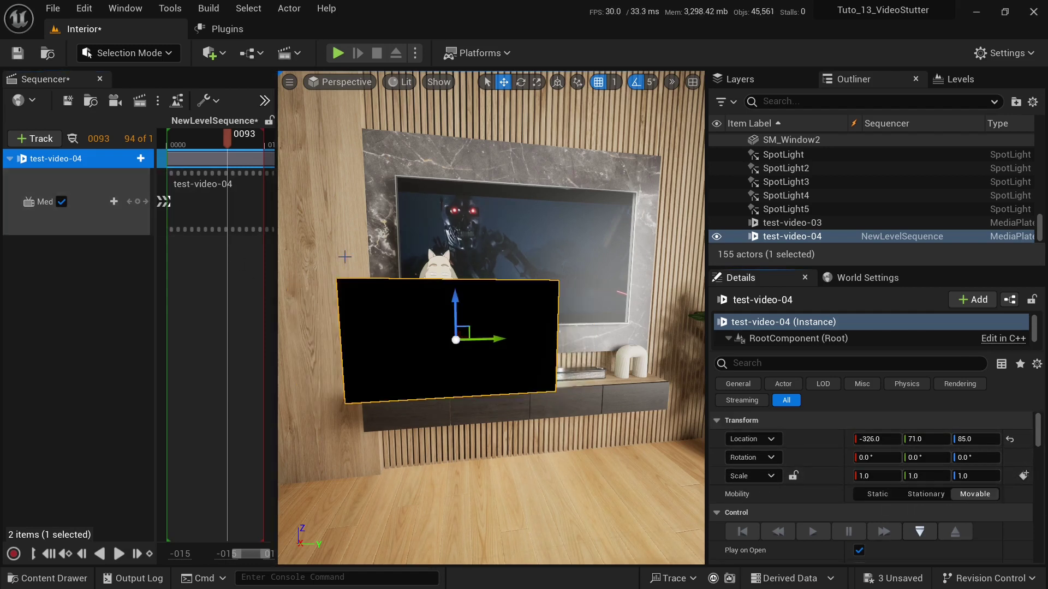
left_click_drag(178, 134, 187, 135)
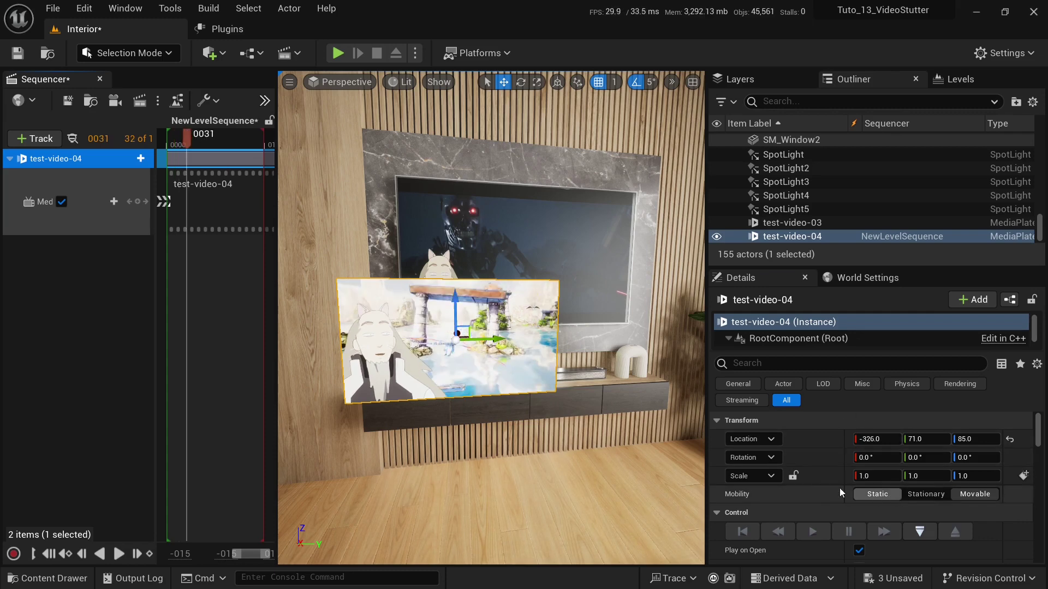
Step: Move the test-video-04 plate onto the TV screen, to about location -307, 102, 125
left_click_drag(465, 330, 527, 244)
right_click_drag(460, 256, 633, 256)
left_click_drag(521, 283, 476, 279)
right_click_drag(476, 279, 338, 284)
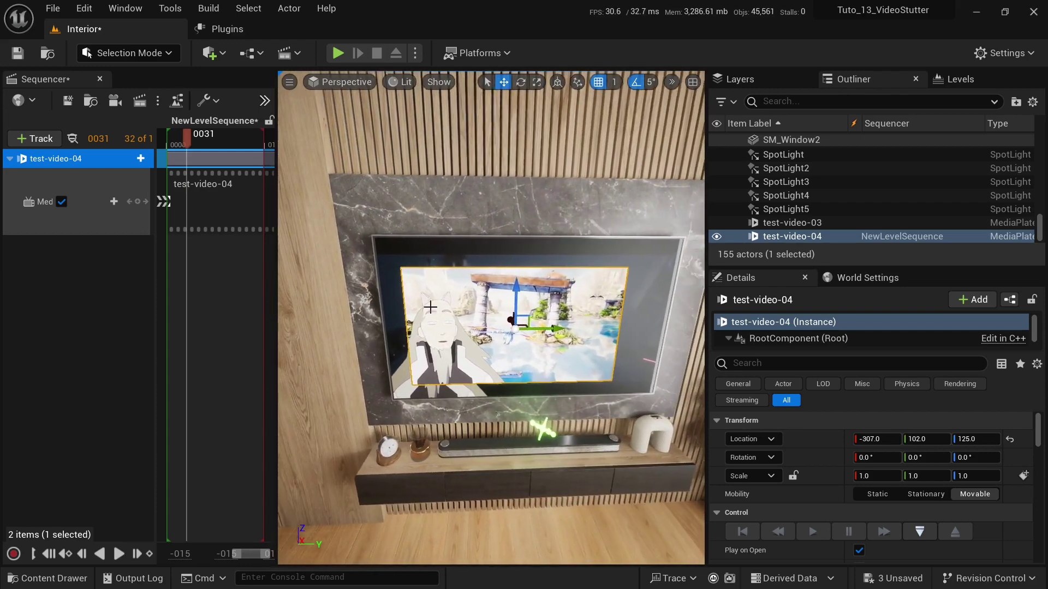
Step: Fit the plate to the TV by scaling it to 1.3125 in Y and 1.34375 in Z, moving it to Y 108, Z 128
key("r")
mouse_move(548, 329)
left_mouse_down()
mouse_move(583, 329)
mouse_move(562, 329)
left_mouse_up()
key("w")
key("r")
mouse_move(527, 289)
left_mouse_down()
mouse_move(527, 271)
mouse_move(527, 285)
left_mouse_up()
key("w")
key("r")
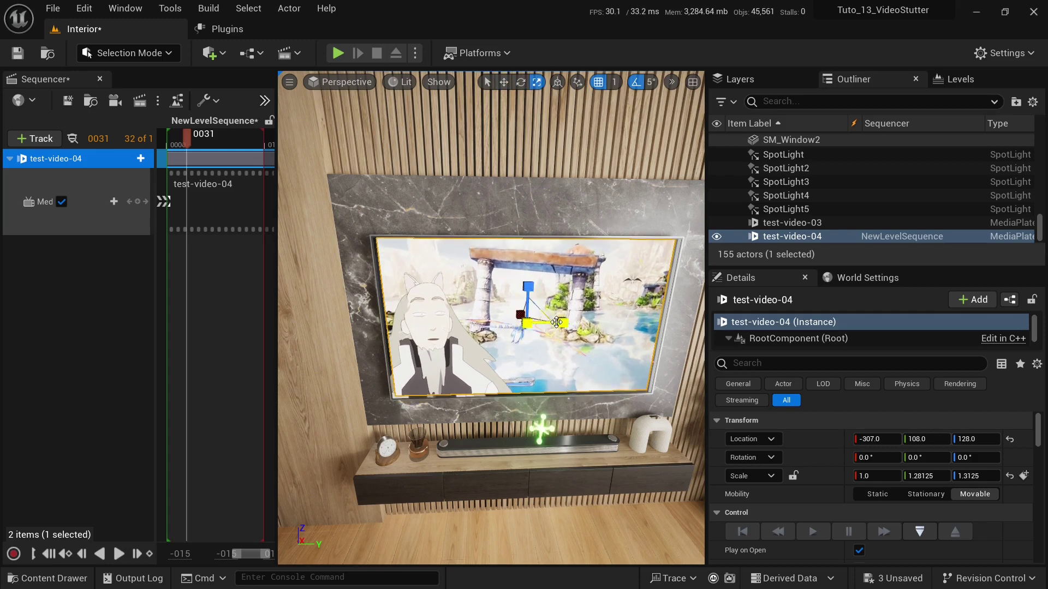
key("w")
key("r")
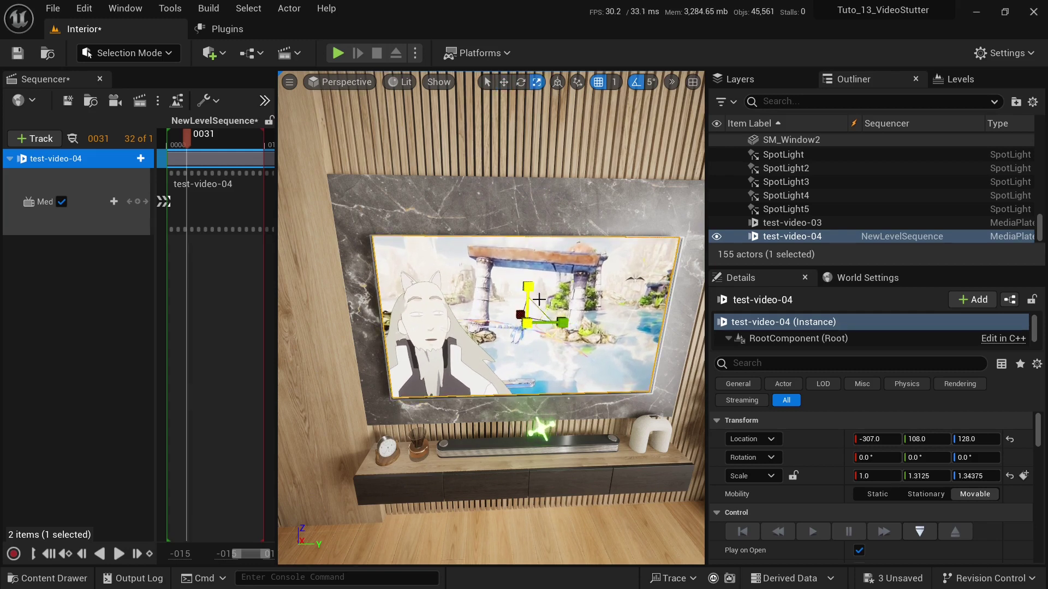
key("w")
Step: Play the new sequence and view the TV up close to check test-video-04's smoothness
scroll(539, 300, "up", 5)
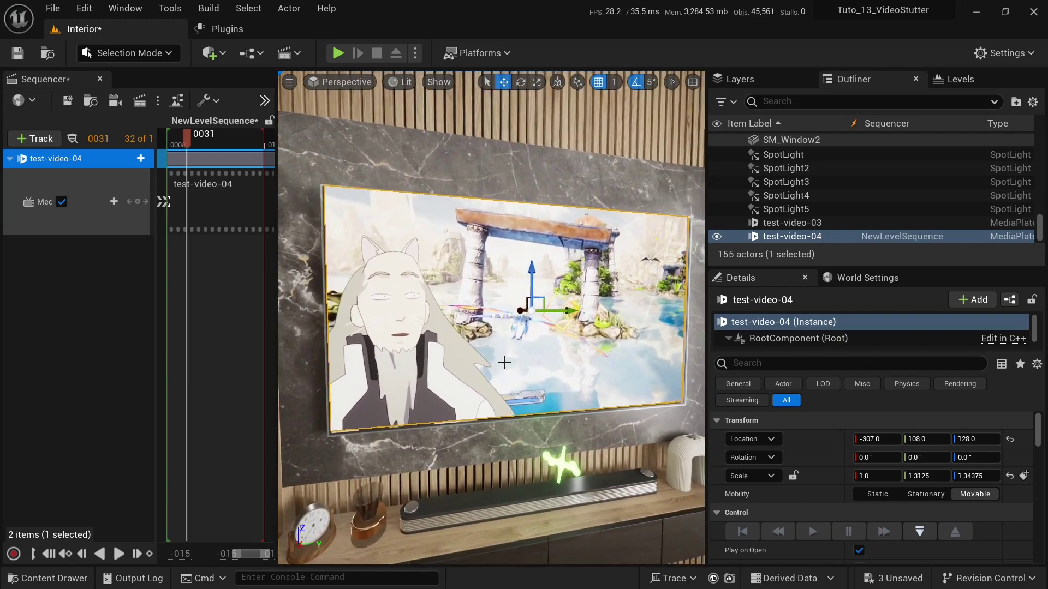
left_click(120, 555)
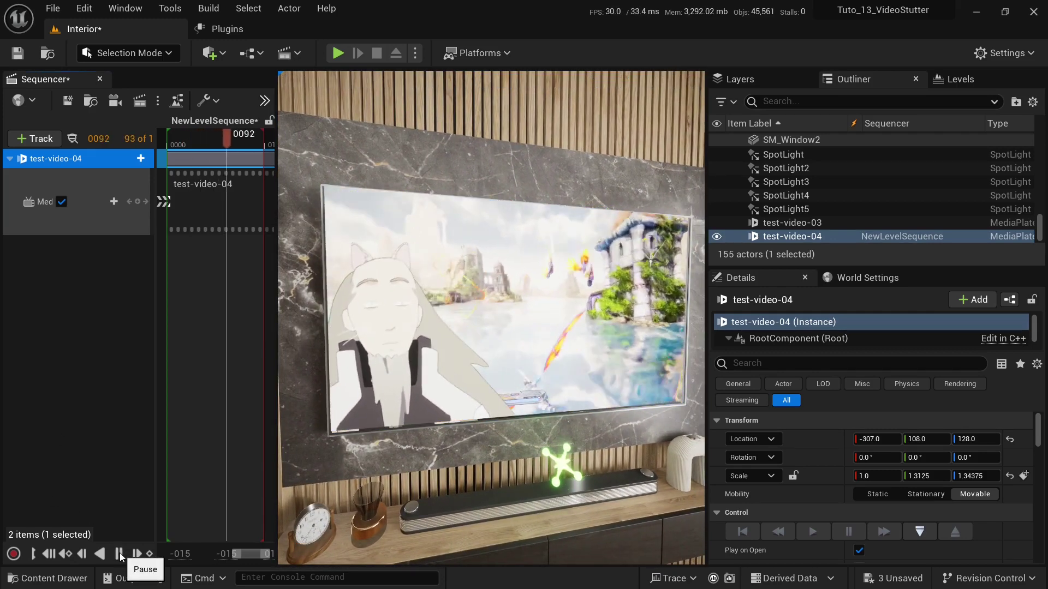
mouse_move(491, 317)
left_mouse_down("alt")
mouse_move(382, 322)
mouse_move(491, 320)
left_mouse_up("alt")
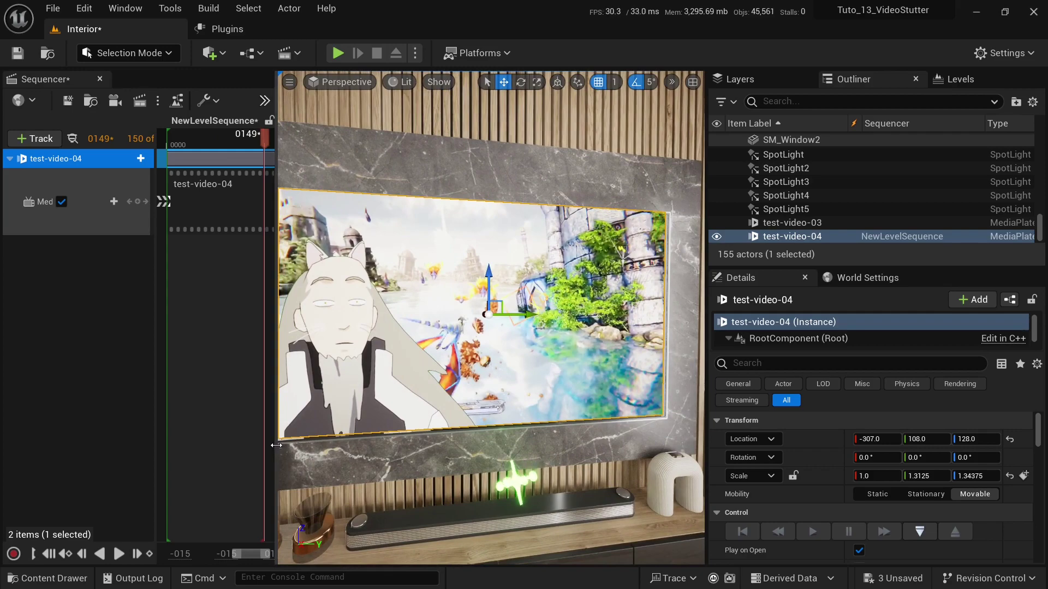
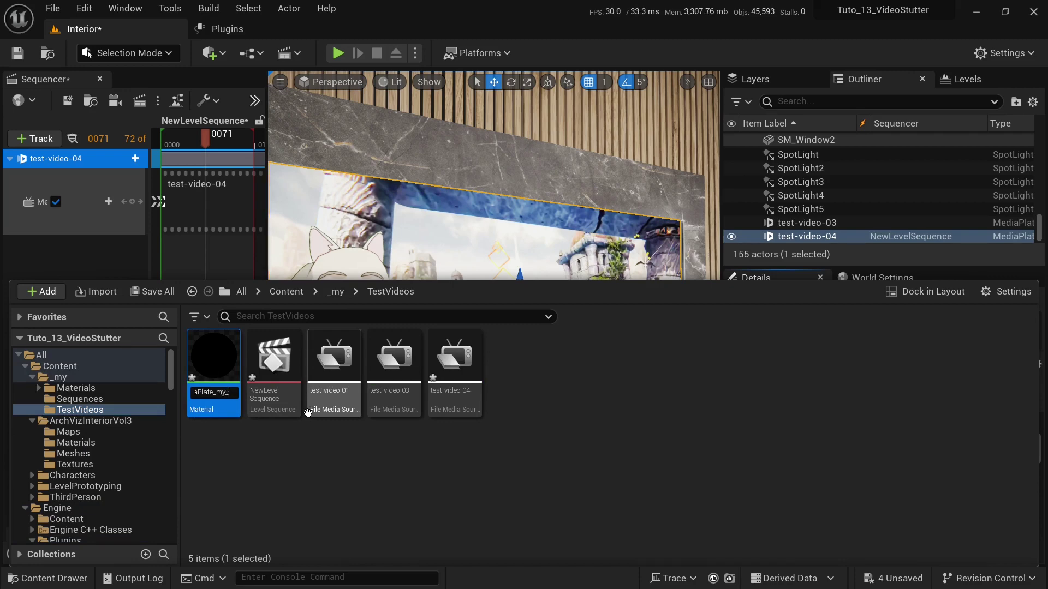
Step: Name the copied material M_MediaPlate_my_test_copy and assign it to Element 0 of the test-video-04 plate
key("Return")
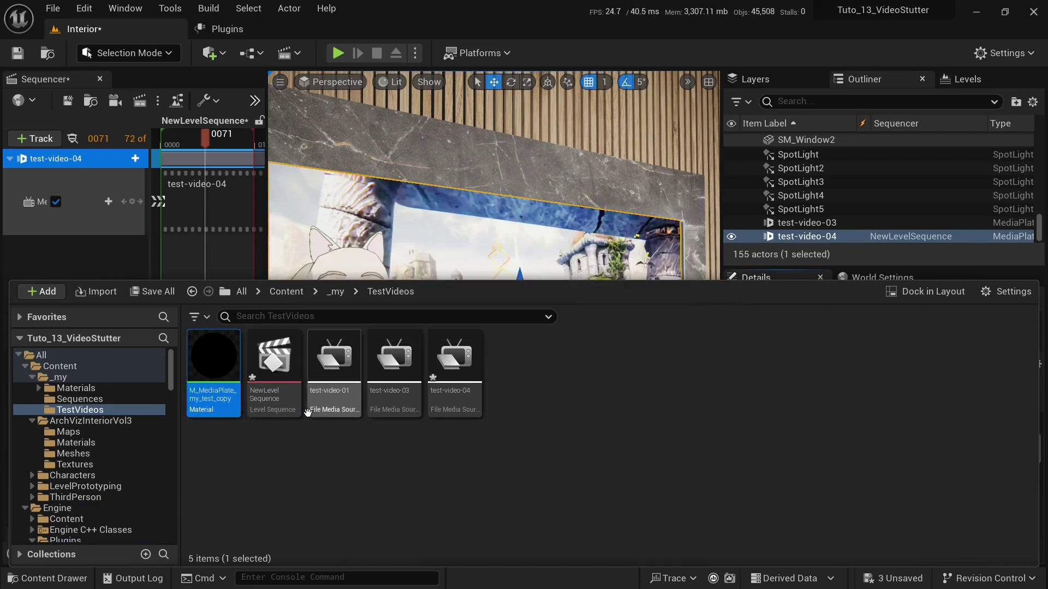
right_click_drag(437, 155, 424, 159)
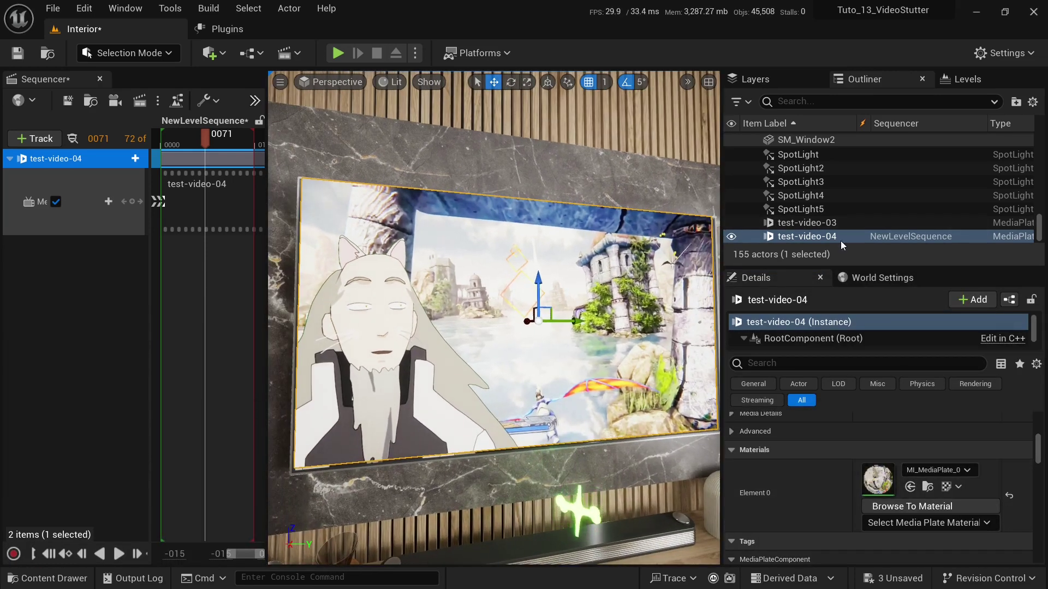
left_click(937, 470)
type("my test")
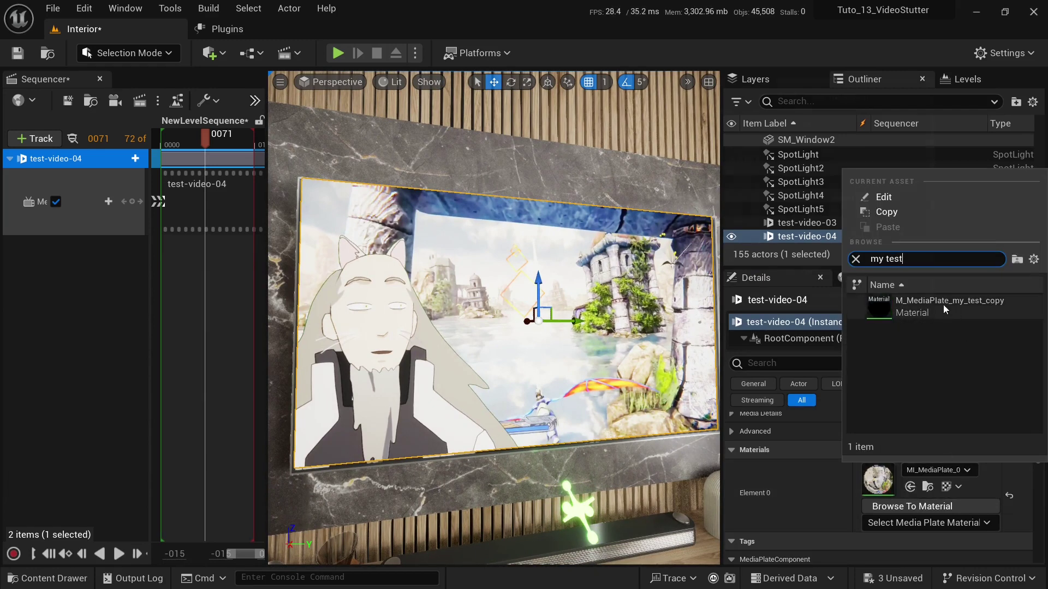
left_click(940, 308)
Step: Open M_MediaPlate_my_test_copy for editing, set its Blend Mode to Opaque and apply the change
left_click(912, 506)
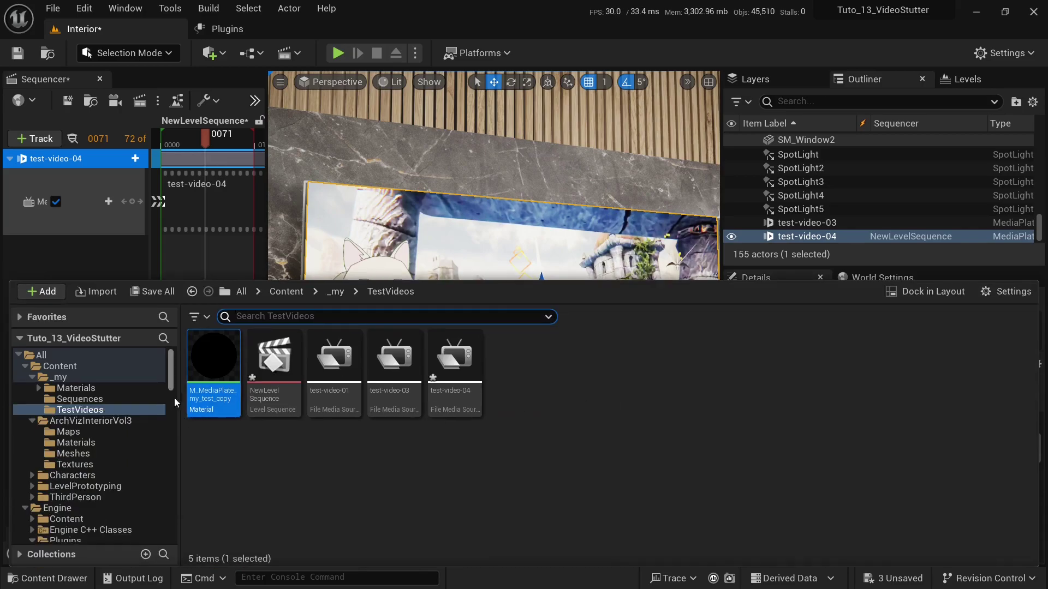
double_click(199, 366)
scroll(508, 253, "down", 2)
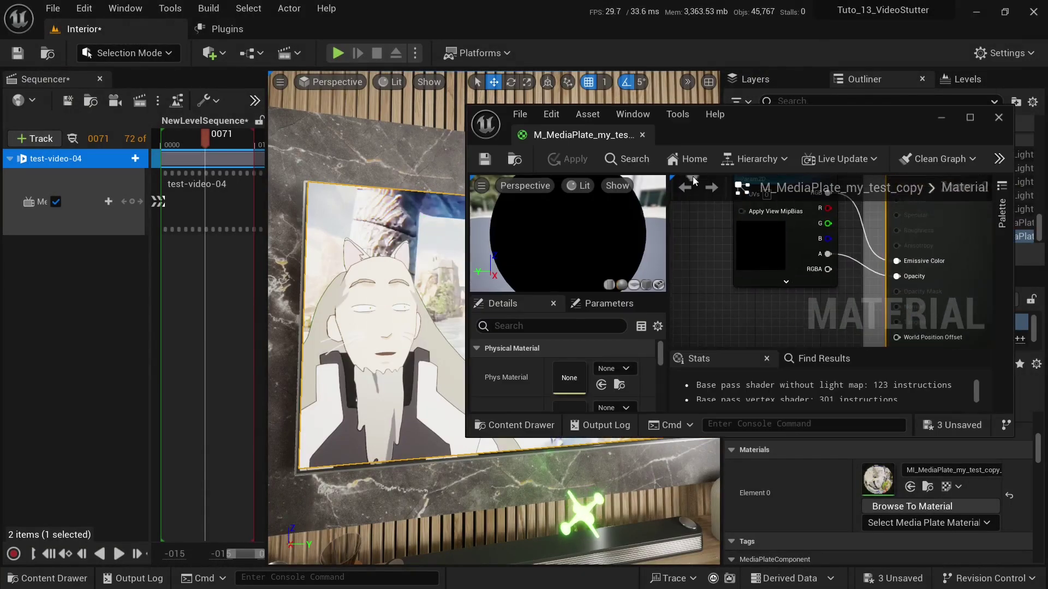
scroll(563, 374, "up", 5)
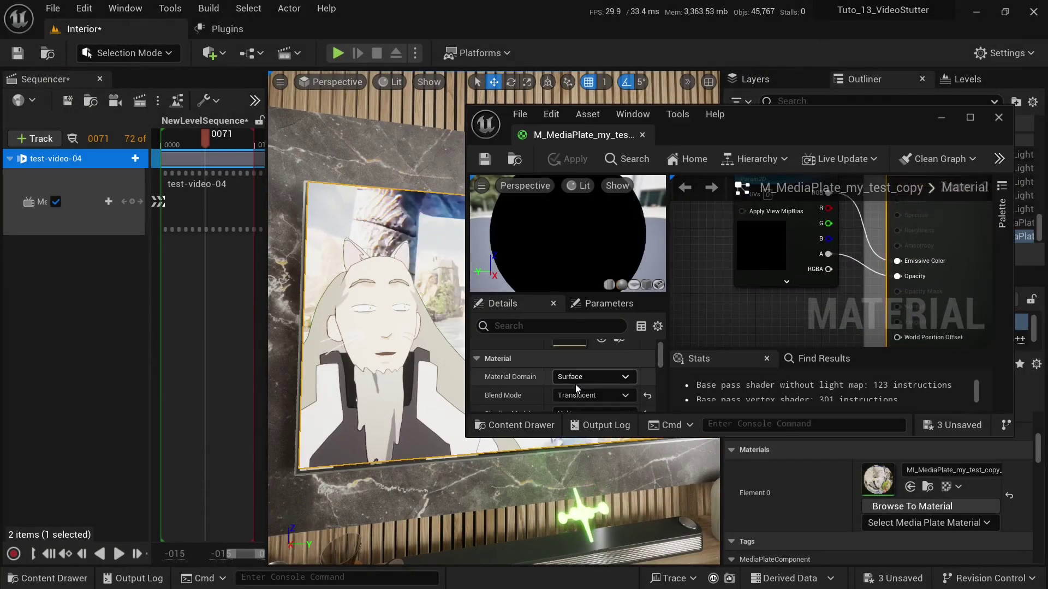
left_click(593, 376)
left_click(578, 387)
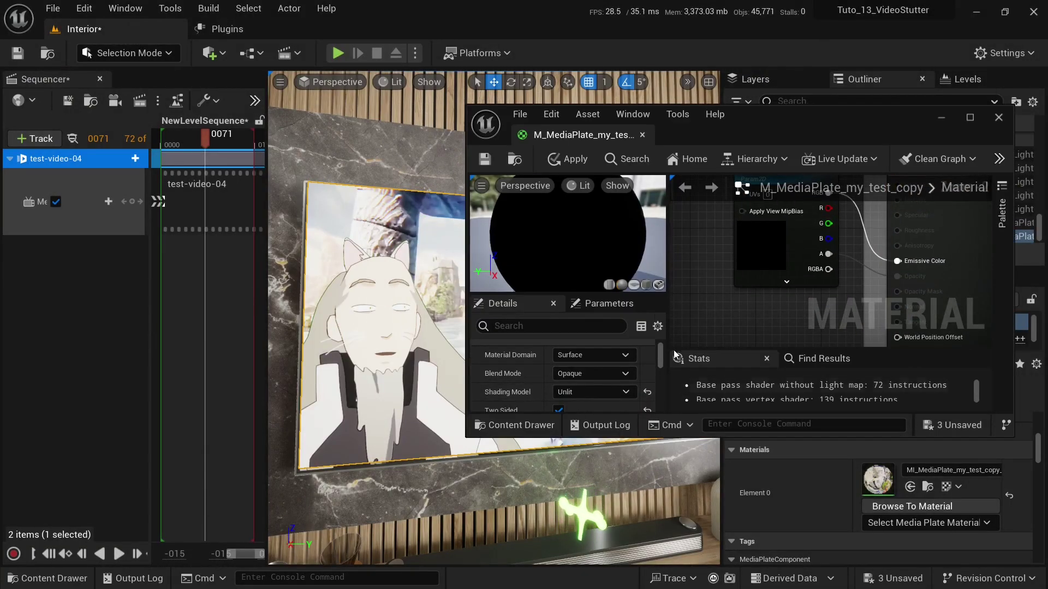
left_click(568, 159)
left_click(568, 160)
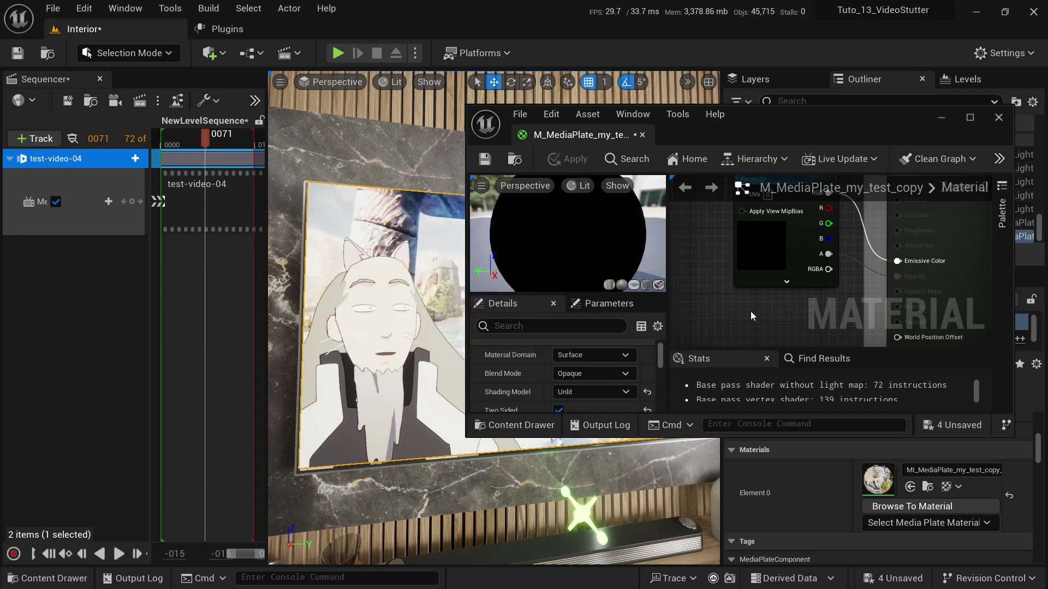
Step: Set the material's Shading Model to Default Lit and apply the change
mouse_move(718, 233)
right_mouse_down()
mouse_move(724, 304)
mouse_move(722, 291)
right_mouse_up()
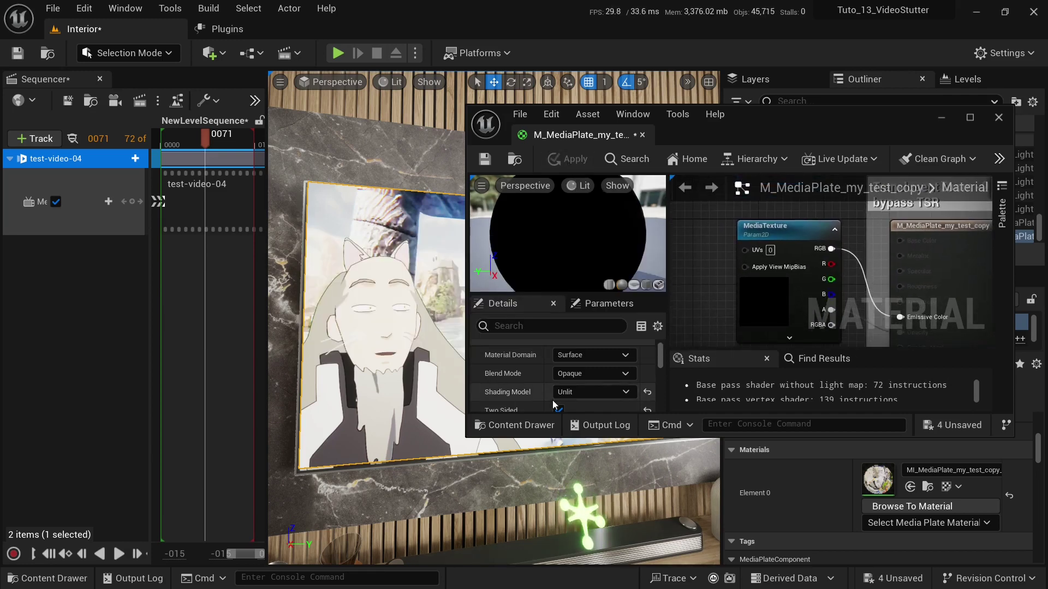
left_click(565, 394)
left_click(568, 417)
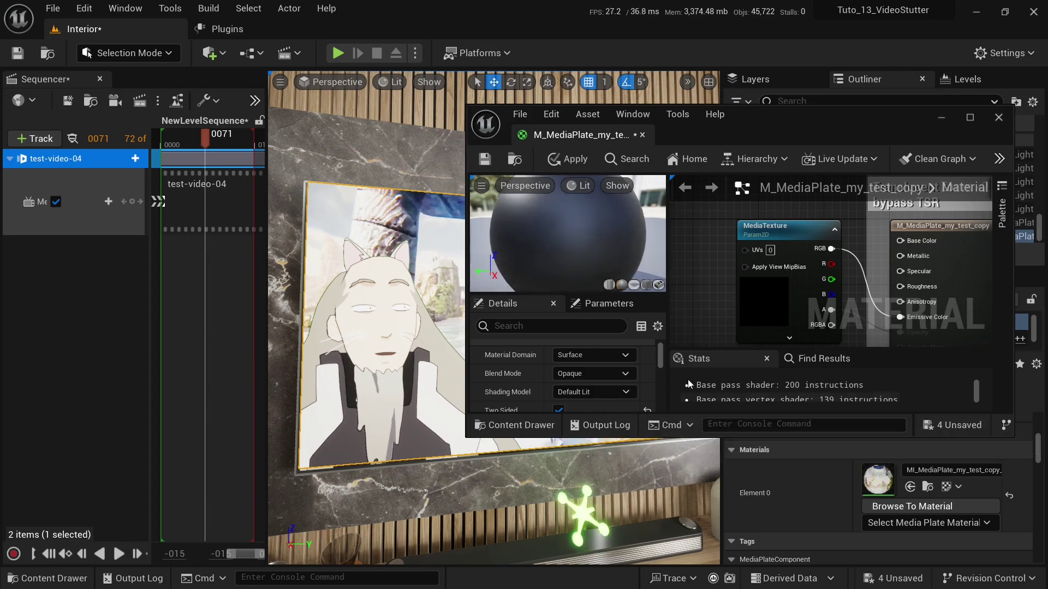
left_click(574, 158)
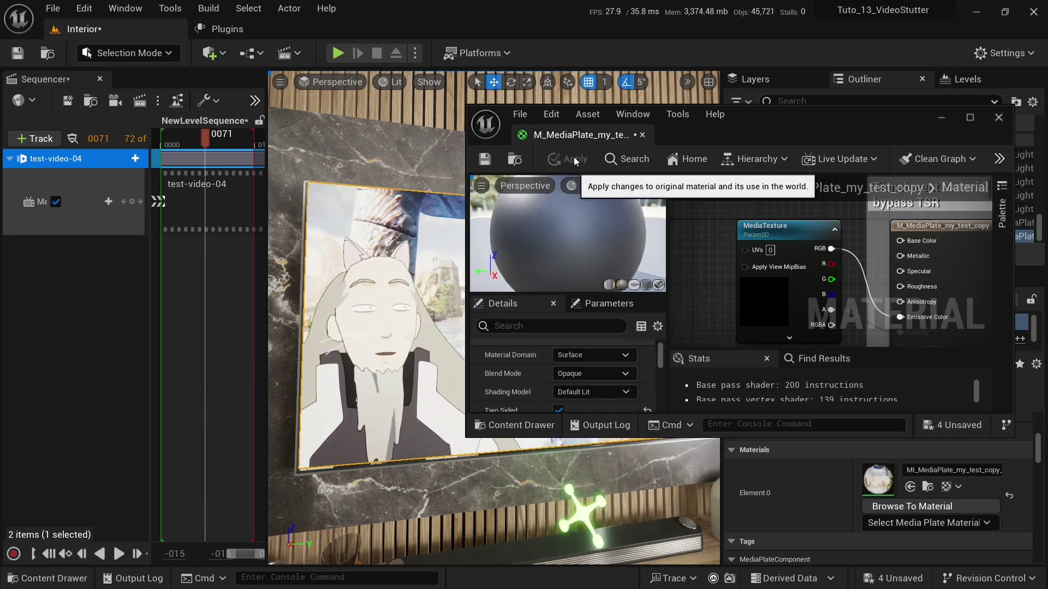
Step: Connect the MediaTexture RGB output to Base Color, remove its Emissive Color connection and apply the material
left_click_drag(831, 249, 900, 240)
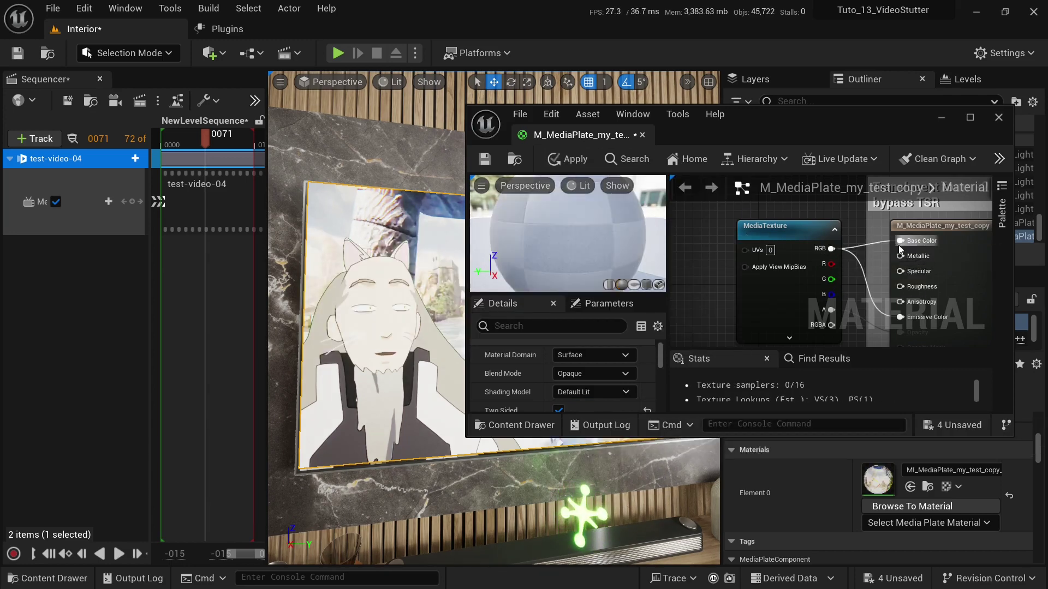
left_click(568, 159)
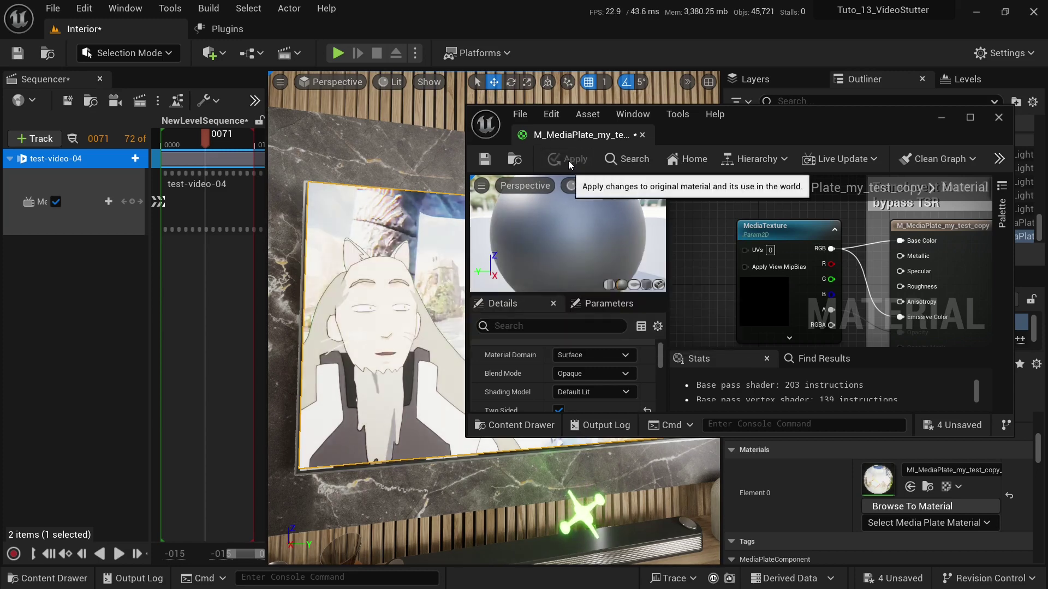
left_click(901, 318, "alt")
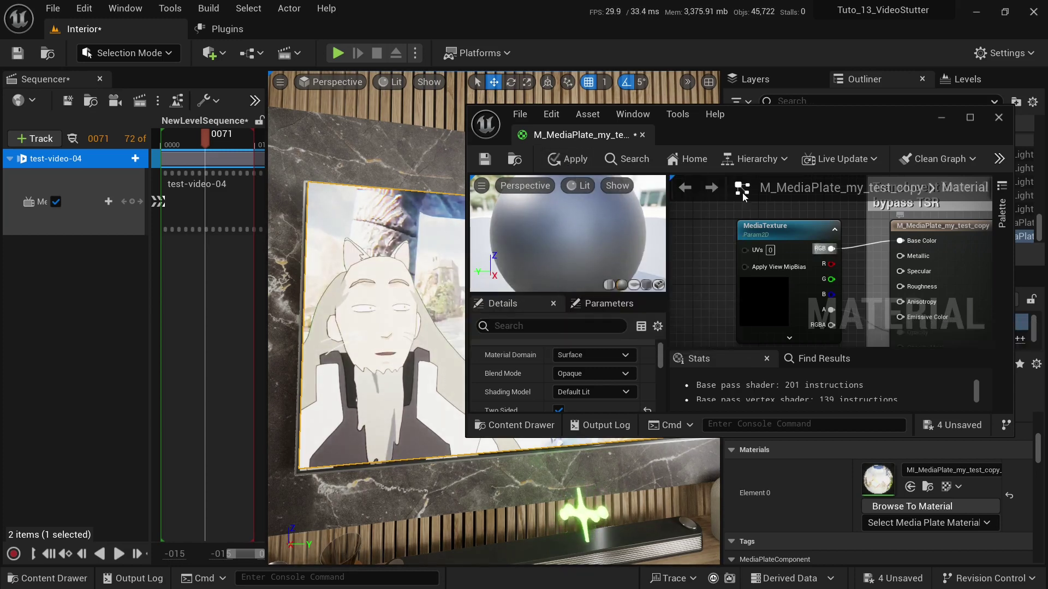
left_click(564, 160)
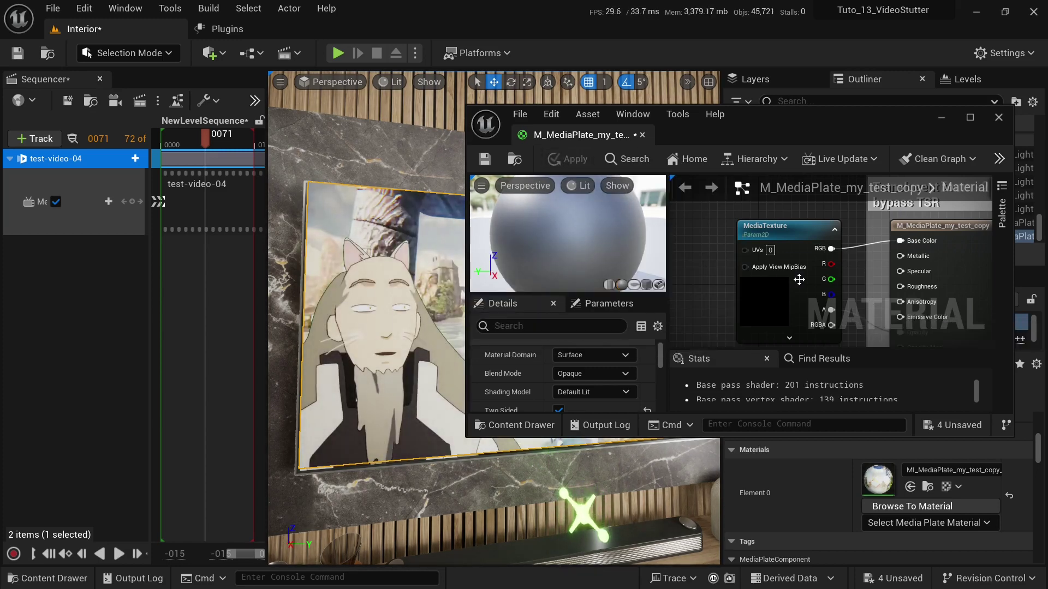
Step: Inspect the TV image with the edited material, then save M_MediaPlate_my_test_copy and close its editor
left_click(898, 218)
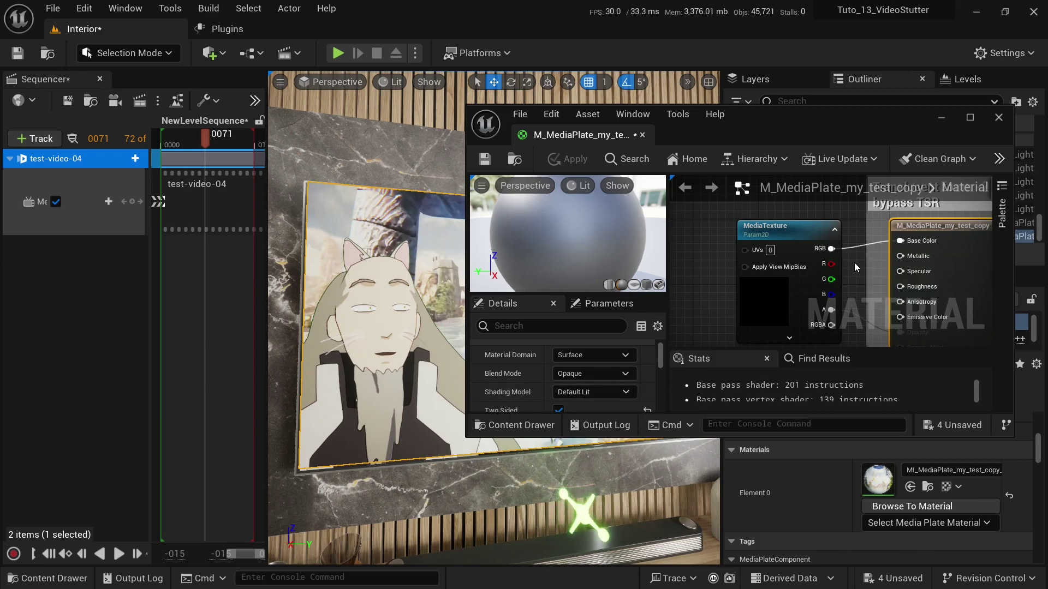
right_click_drag(855, 267, 809, 257)
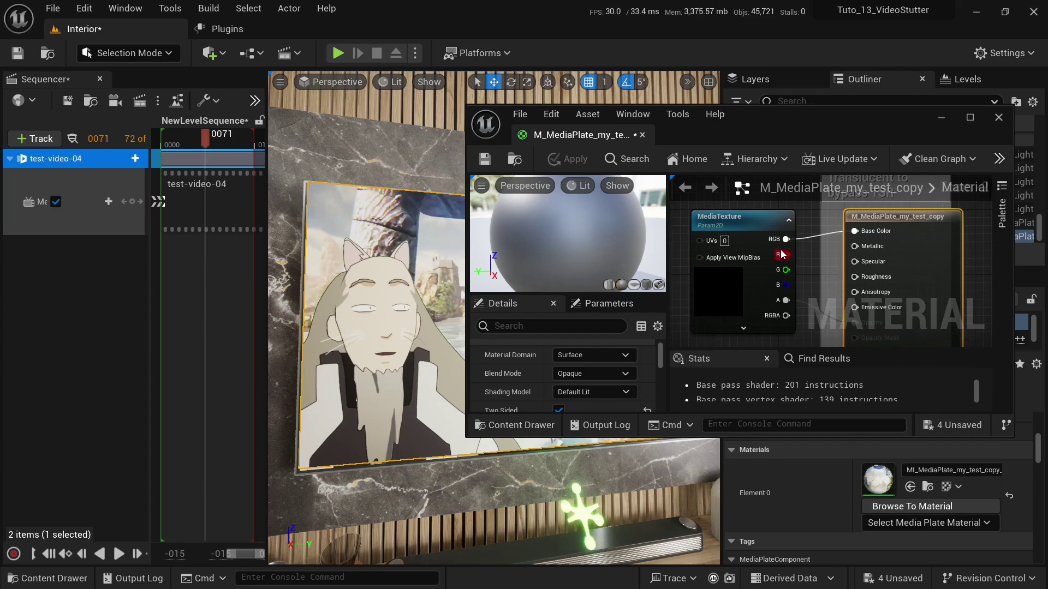
left_click_drag(693, 113, 891, 182)
right_click_drag(493, 318, 537, 325)
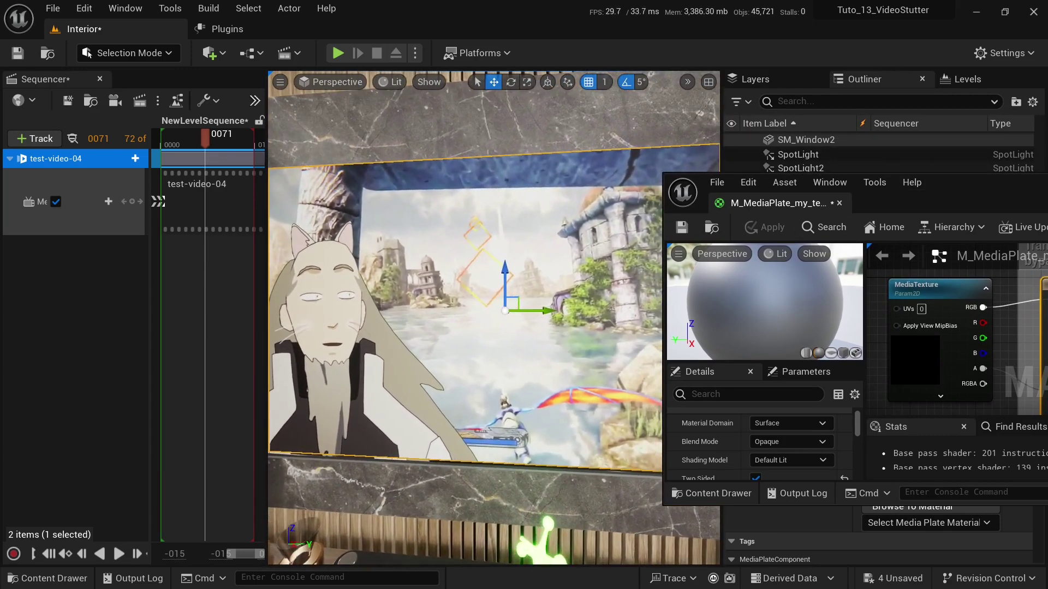
left_click_drag(917, 210, 588, 222)
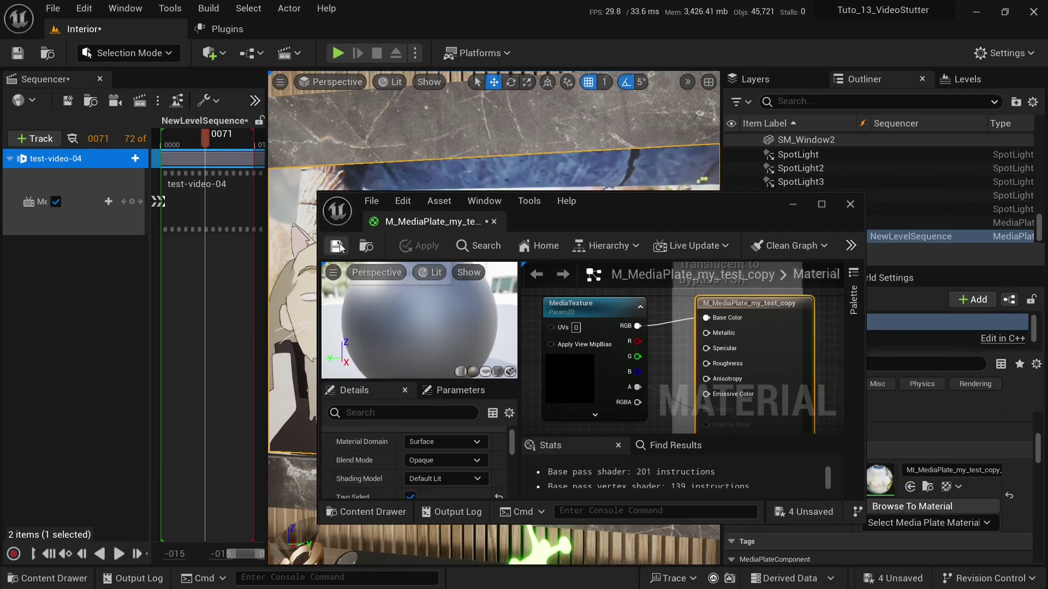
left_click(848, 207)
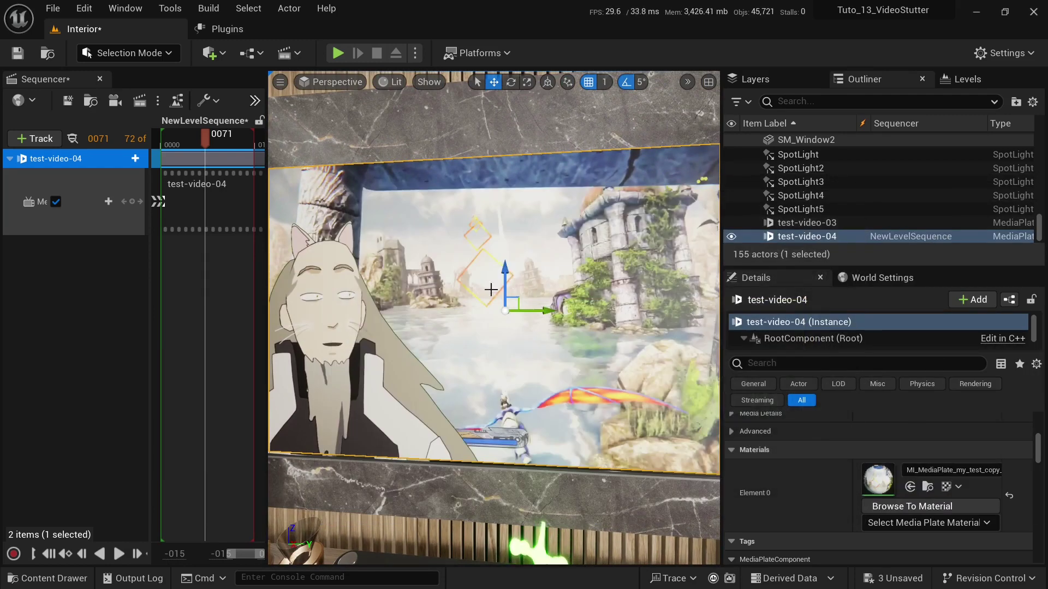
Step: Play the sequence from near its start in a wider viewport to check test-video-04 with the lit material
left_click(175, 142)
key("space")
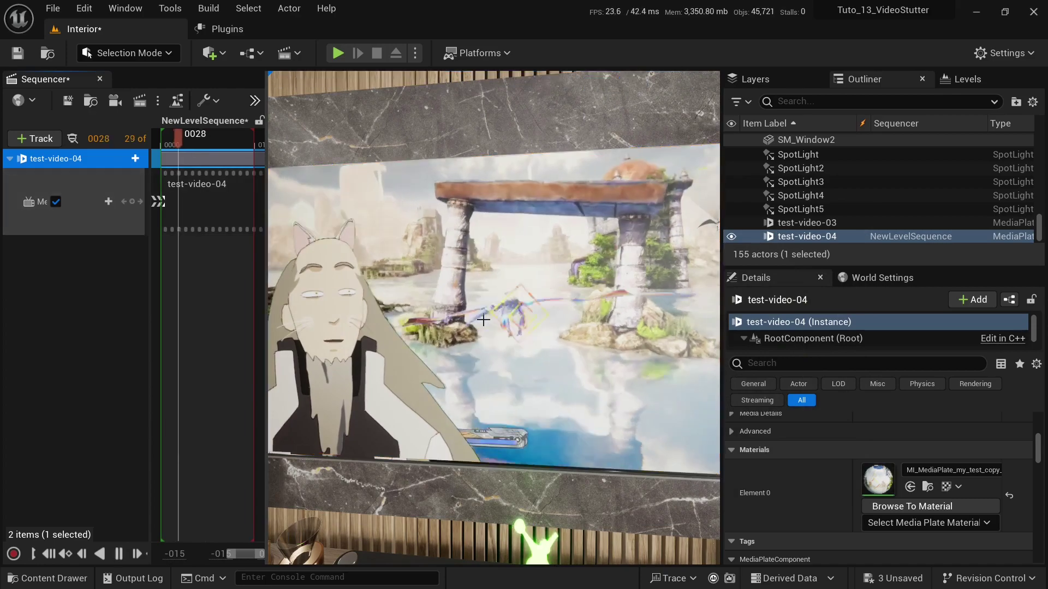
left_click_drag(721, 349, 810, 346)
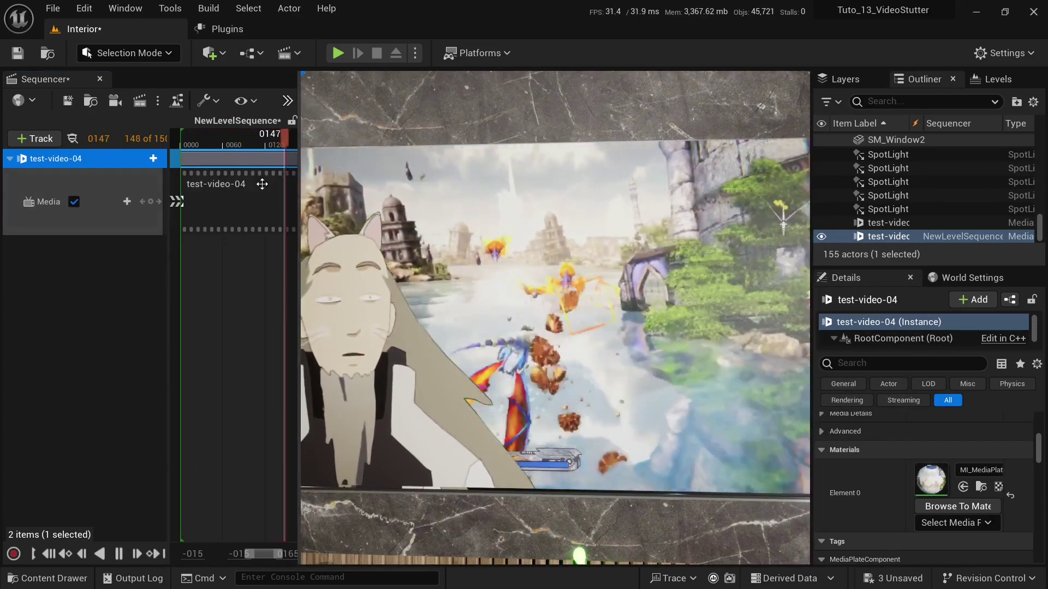
left_click(120, 554)
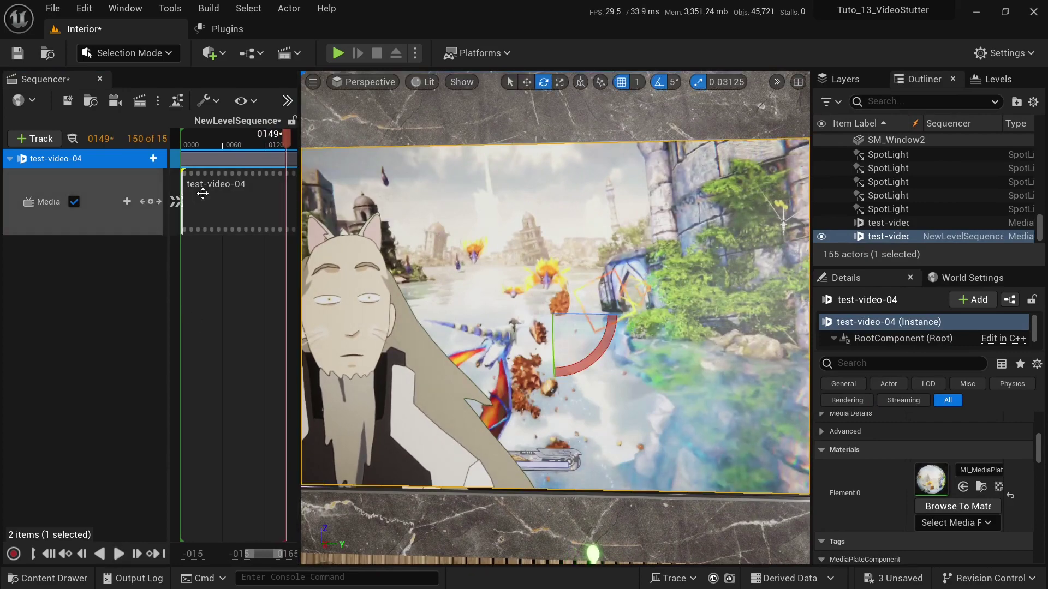
Step: Close the Sequencer and bring up the assets in the TestVideos folder
left_click(99, 78)
key("ctrl+space")
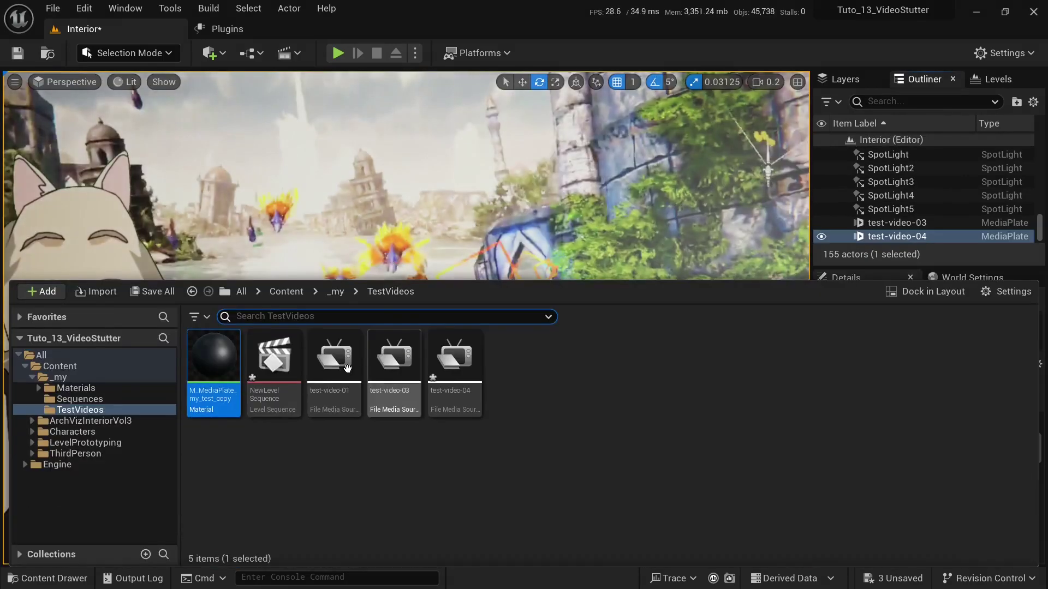